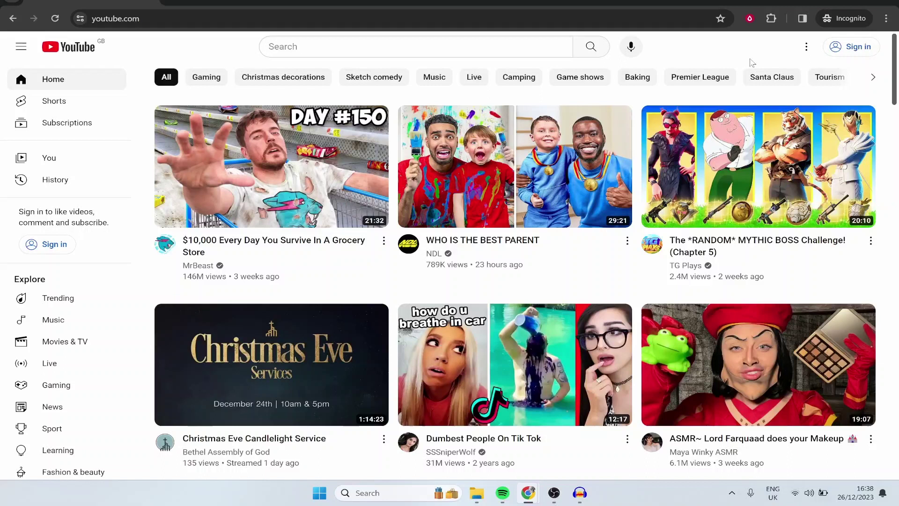
Start a new Google account for work or business use and enter the first name.
click(850, 47)
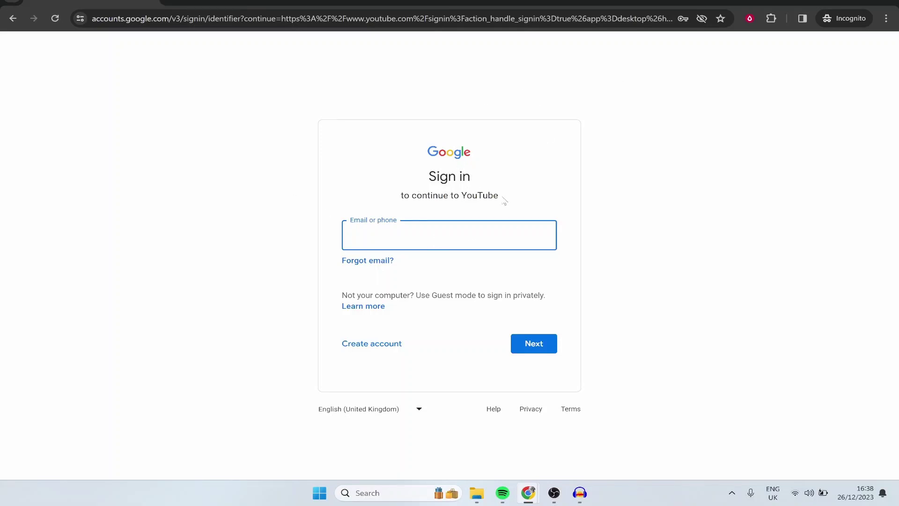
click(367, 345)
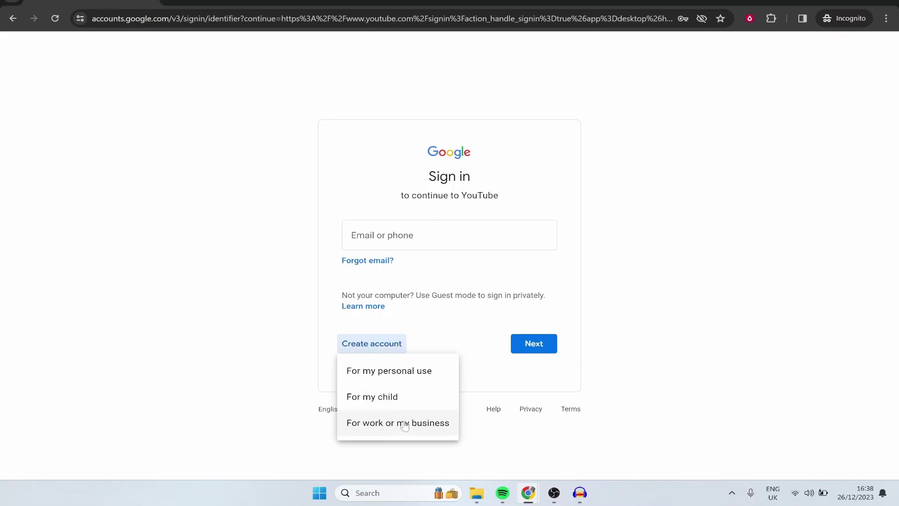
click(399, 424)
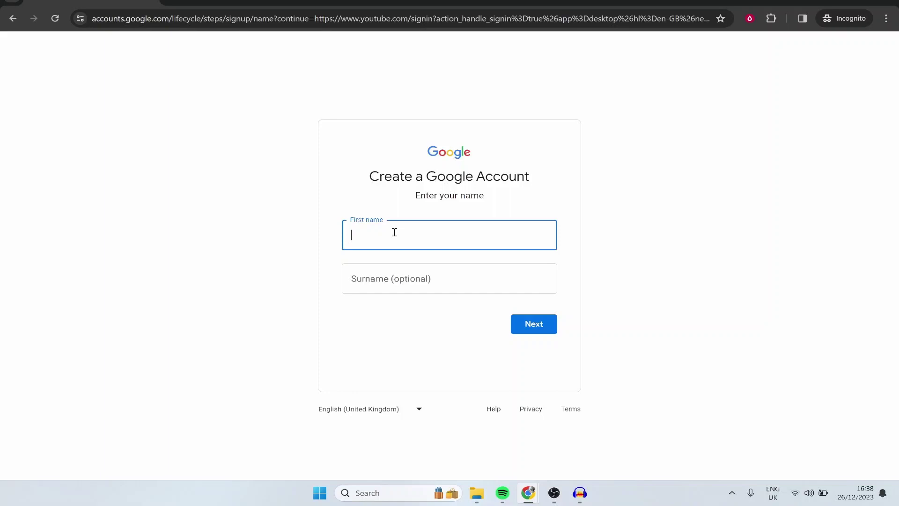
text(Bradley)
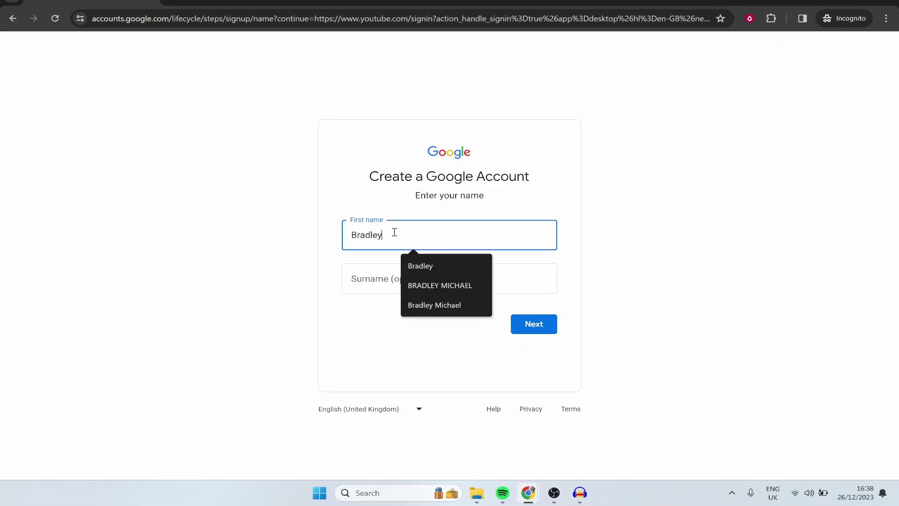
click(598, 240)
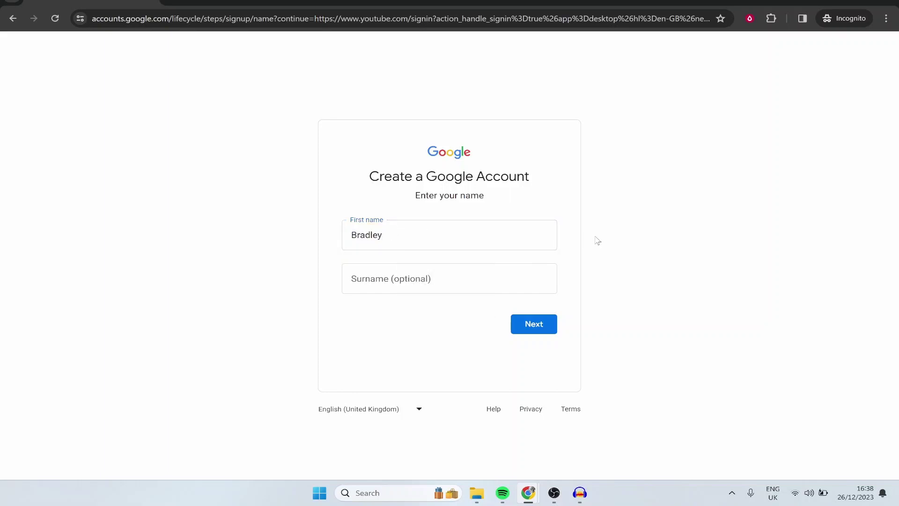
Enter the birthday as 14 March 1998, set gender to Male, and submit.
click(539, 323)
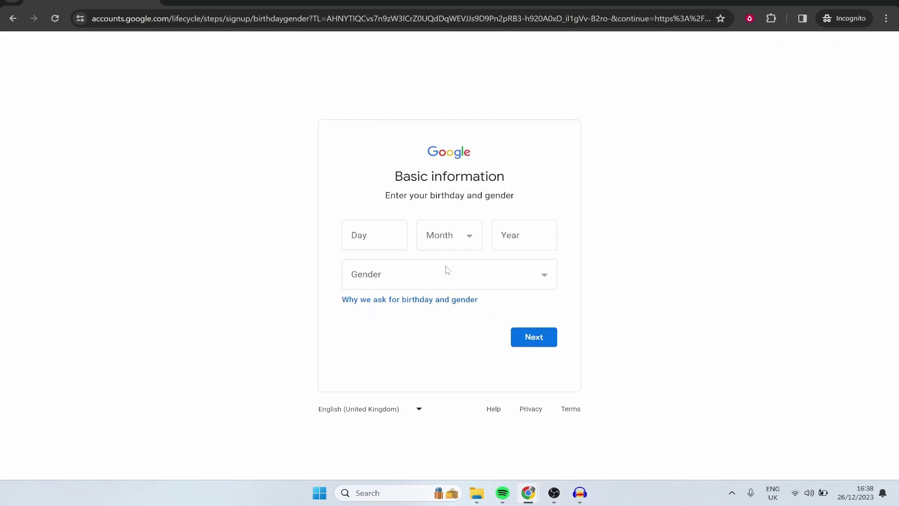
click(378, 240)
text(14)
click(470, 244)
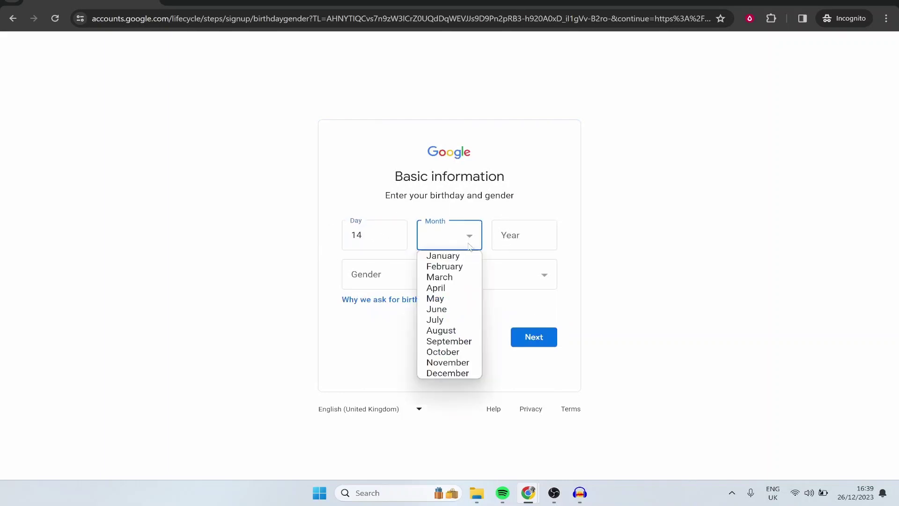
click(452, 277)
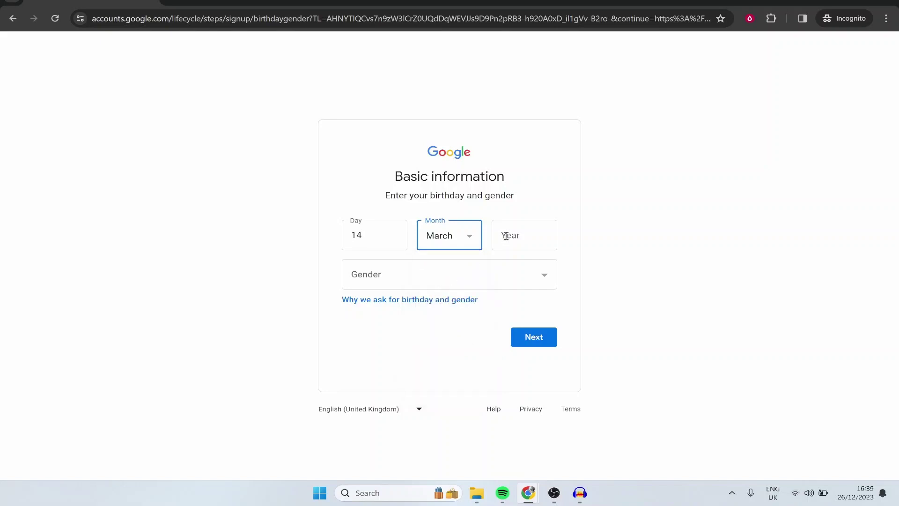
click(506, 236)
text(1998)
key(Tab)
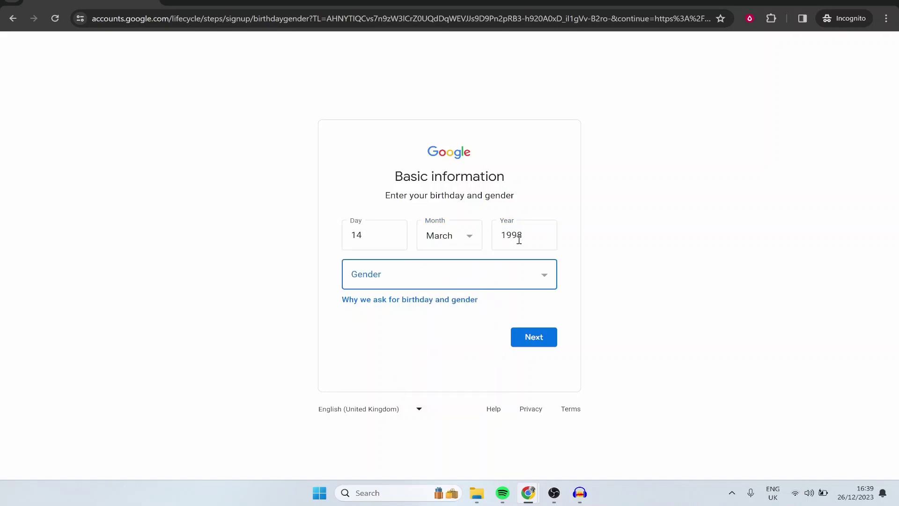
click(482, 278)
click(358, 305)
click(545, 340)
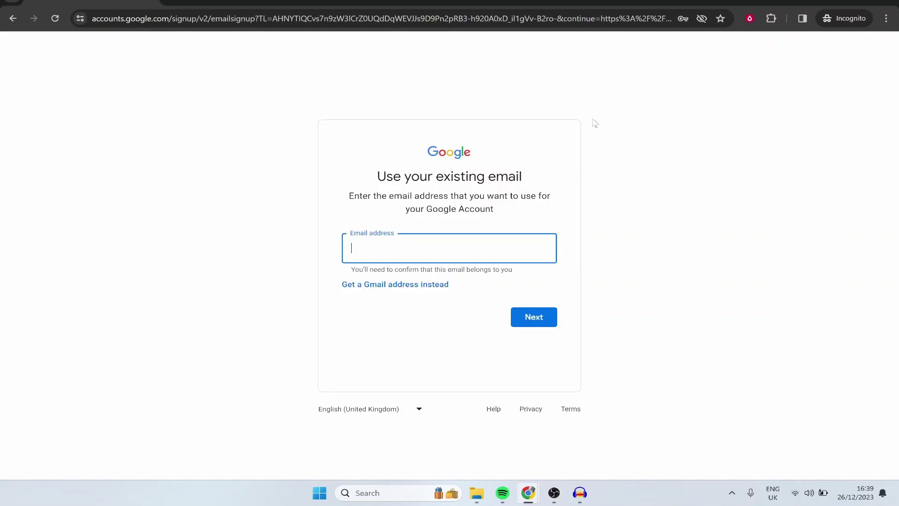
Choose to get a new Gmail address instead of using an existing email.
click(381, 175)
drag(381, 176, 520, 175)
click(519, 175)
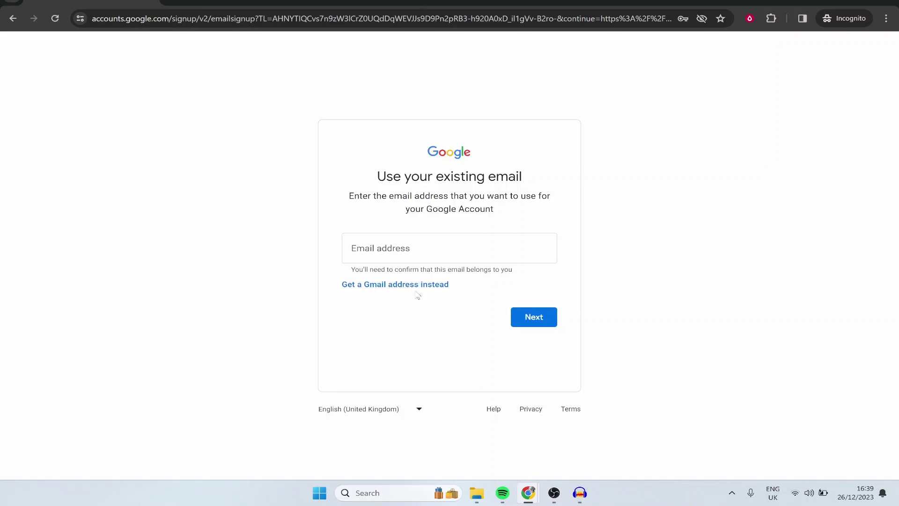
click(403, 290)
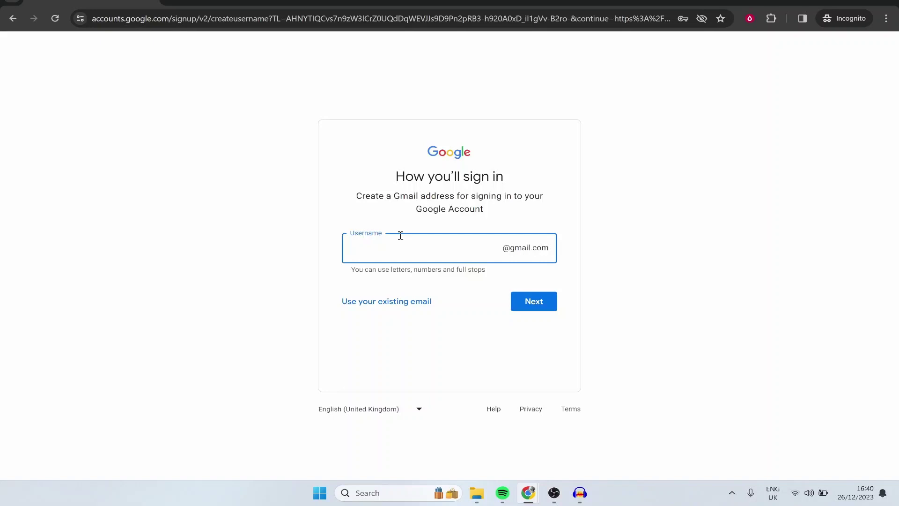
Type the chosen Gmail username, fixing typos along the way, and submit it.
click(642, 292)
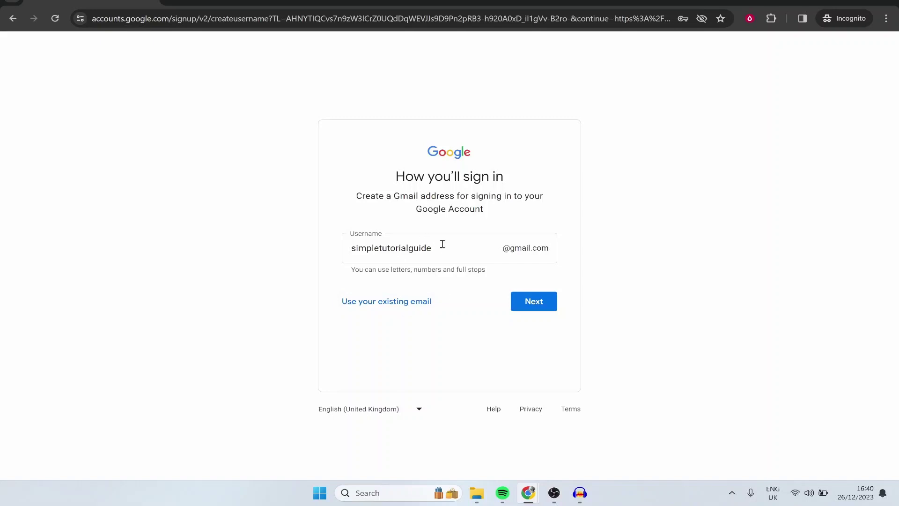
drag(443, 244, 347, 243)
click(330, 245)
Confirm the username, then enter and confirm the account password.
click(535, 303)
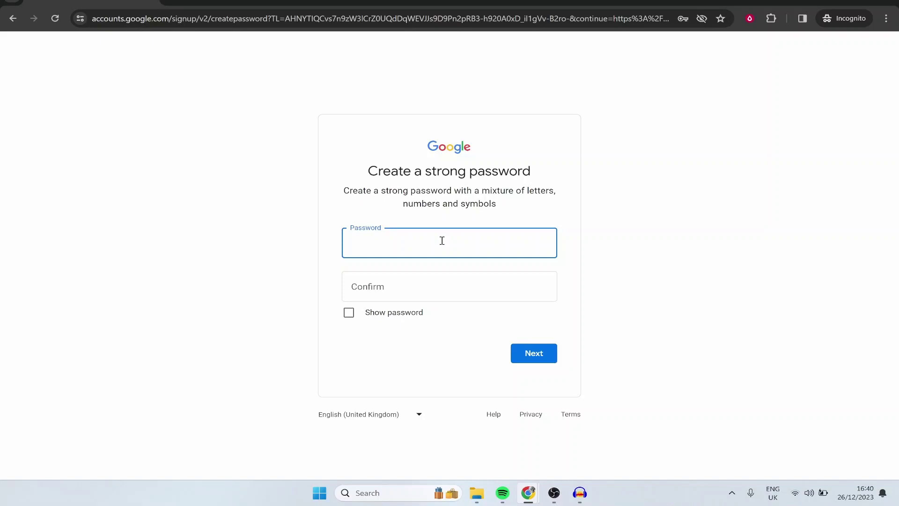
text(**************)
key(Tab)
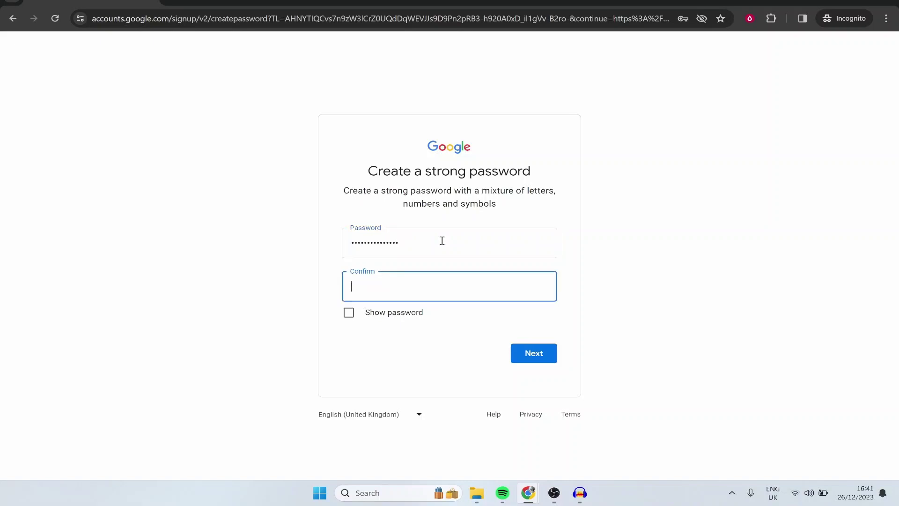
text(***************)
click(533, 349)
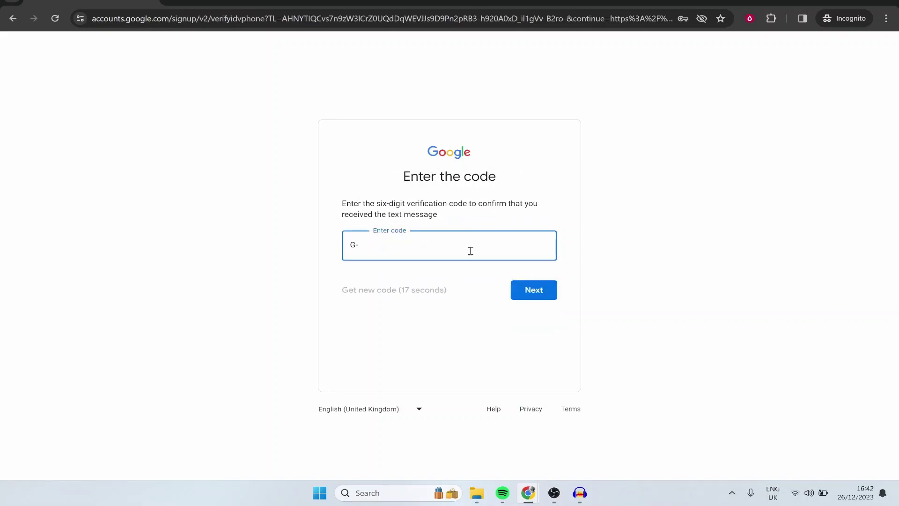
Paste the six-digit verification code received by text message.
double_click(400, 248)
click(349, 229)
Submit the verification code, add a recovery email address, and skip adding a phone number.
click(535, 294)
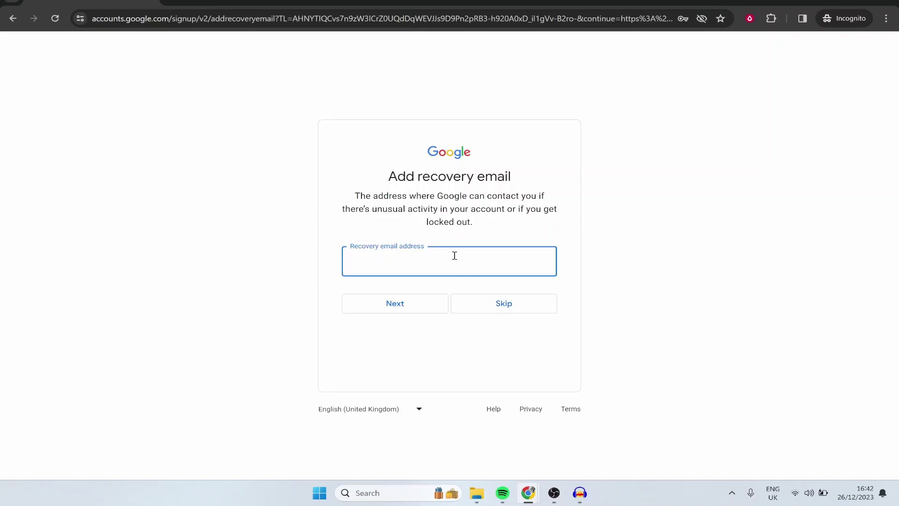
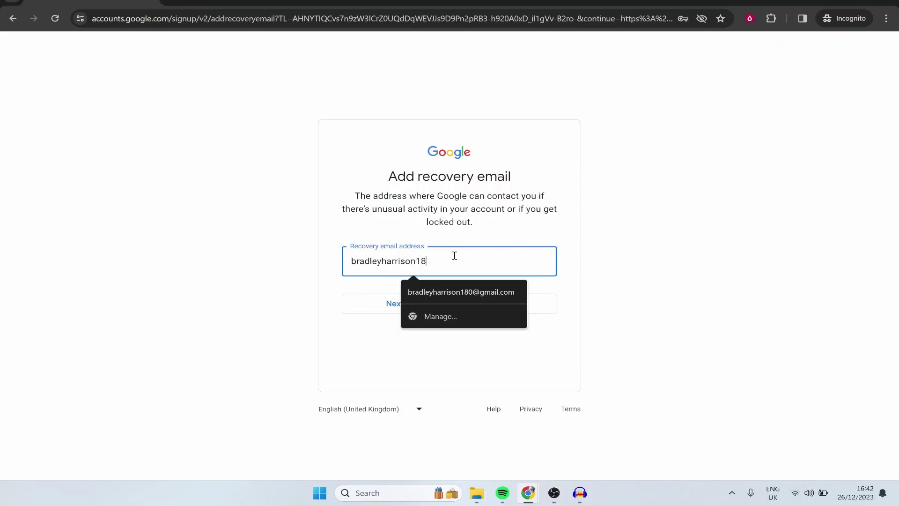
key(Return)
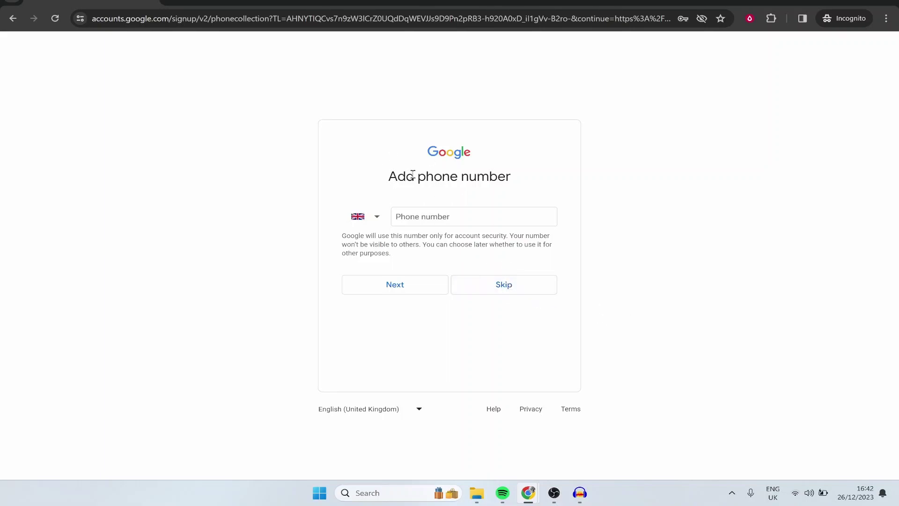
click(508, 283)
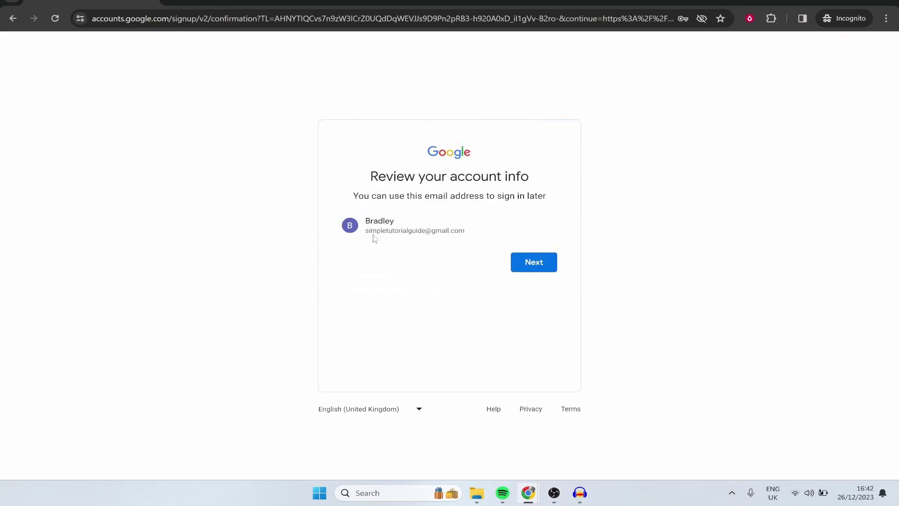
Confirm the account info, choose Express settings, and accept Google's Privacy and Terms.
click(545, 263)
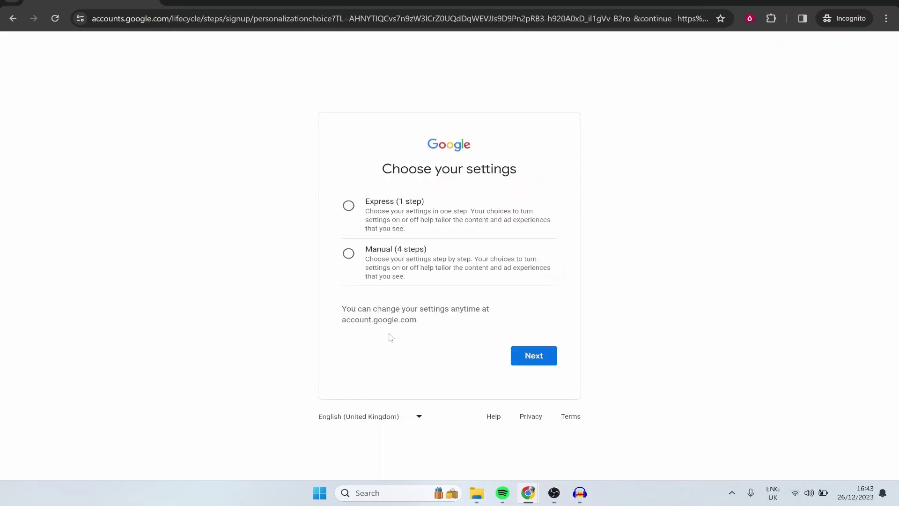
click(349, 206)
click(534, 358)
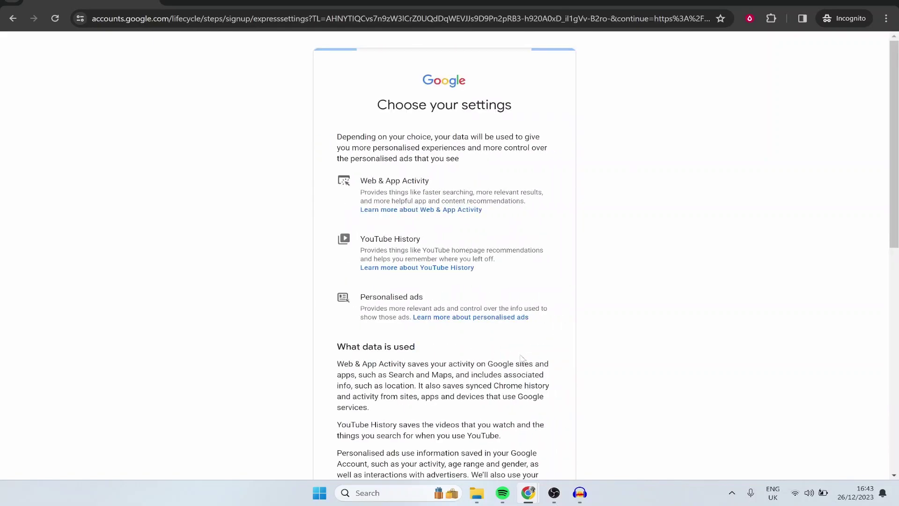
scroll(562, 366, down, 10)
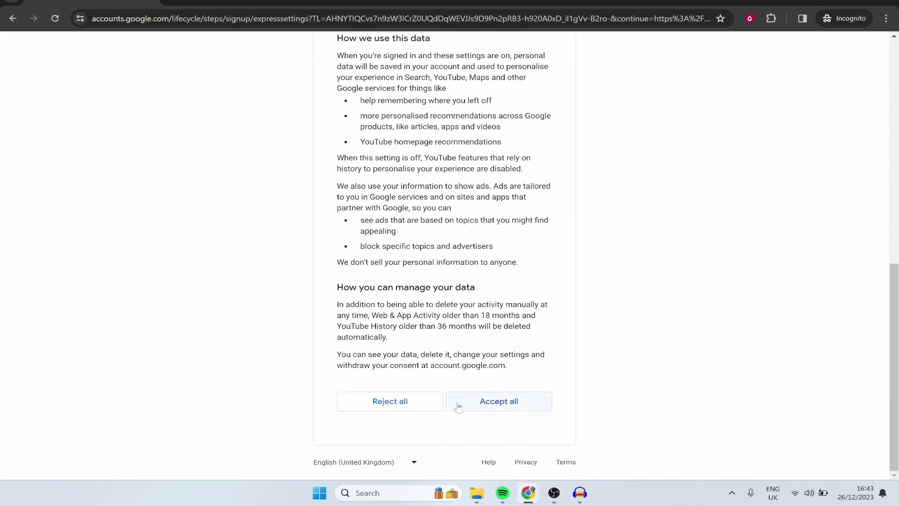
click(516, 401)
scroll(519, 412, down, 6)
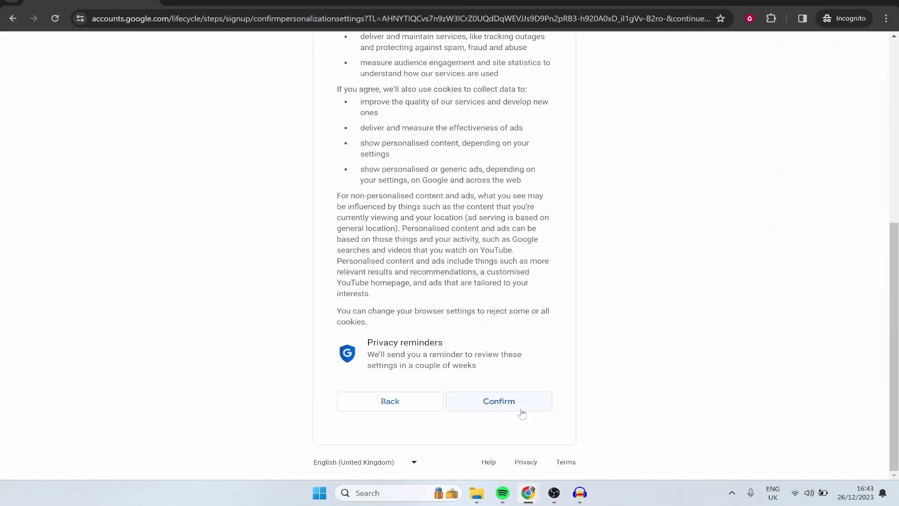
click(501, 400)
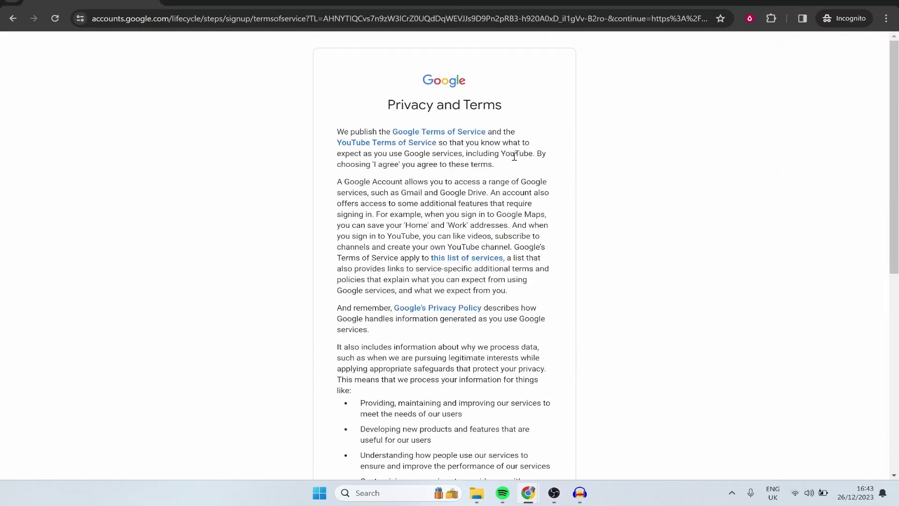
scroll(498, 306, down, 8)
click(524, 401)
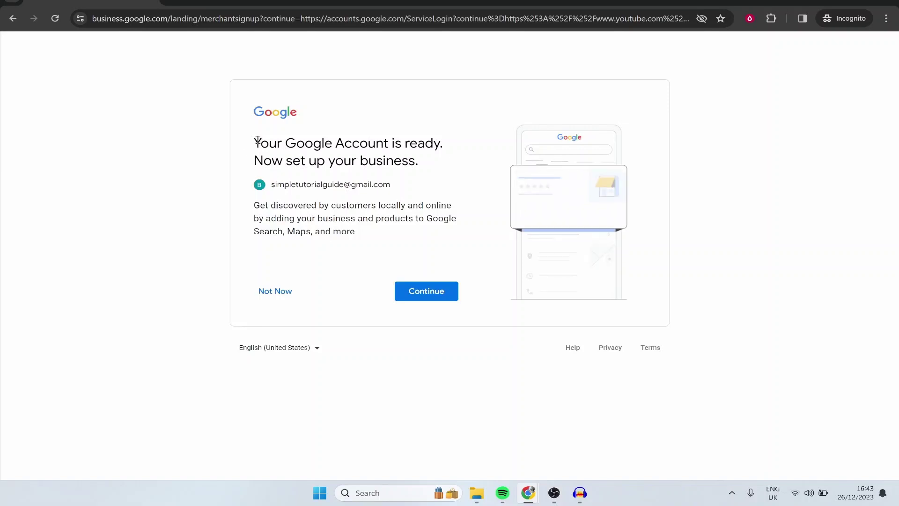
Skip the business profile setup to land signed in on YouTube.
triple_click(438, 169)
click(425, 161)
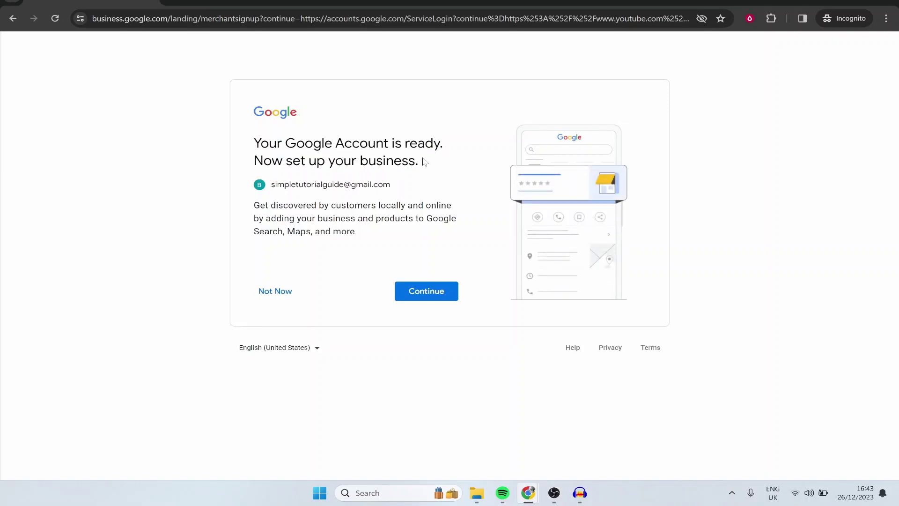
click(276, 296)
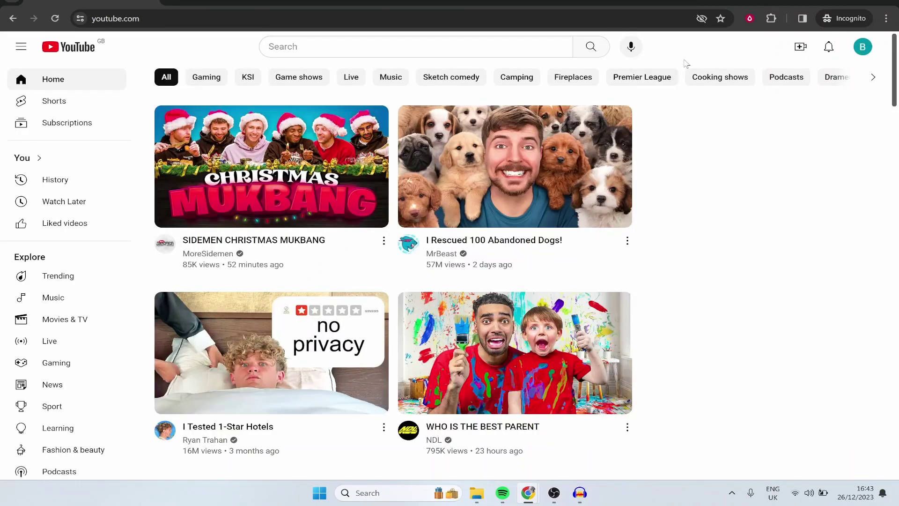
Create a channel named 'Simple Tutorial Guide' with the handle 'SimpleTutorialGuide'.
click(863, 47)
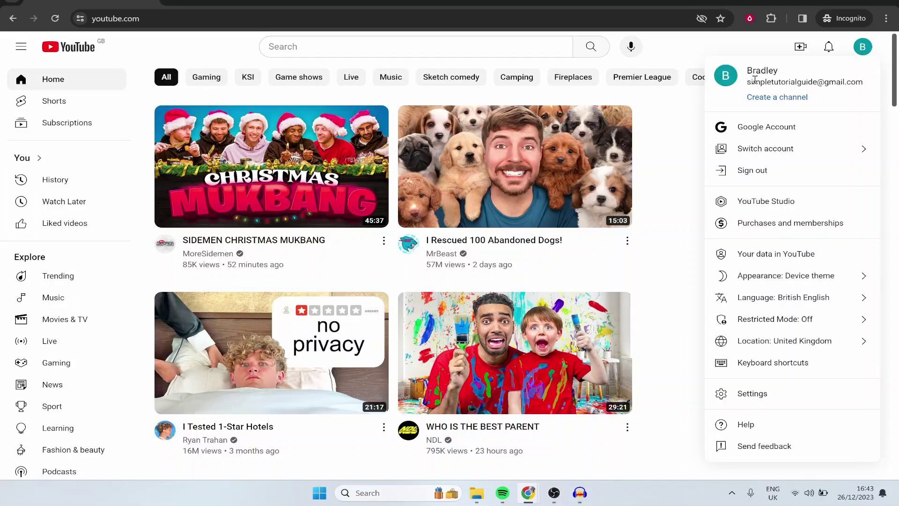
click(777, 99)
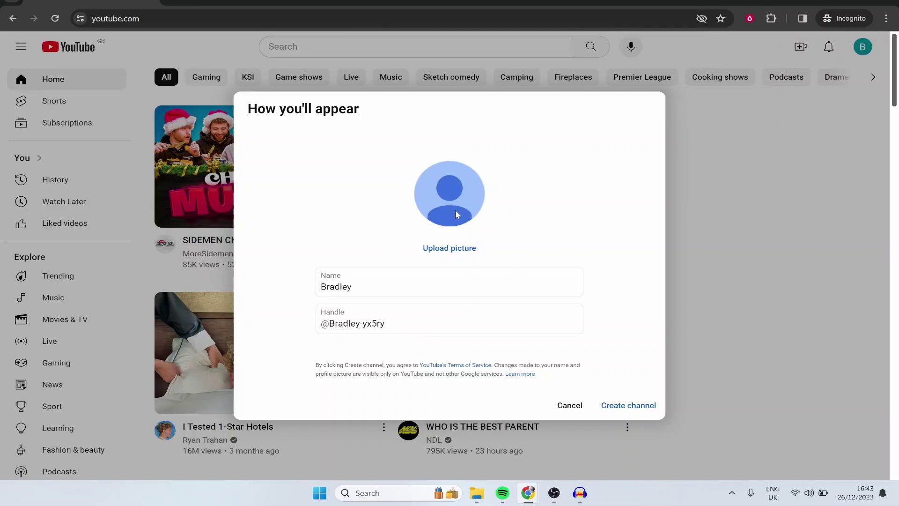
double_click(389, 280)
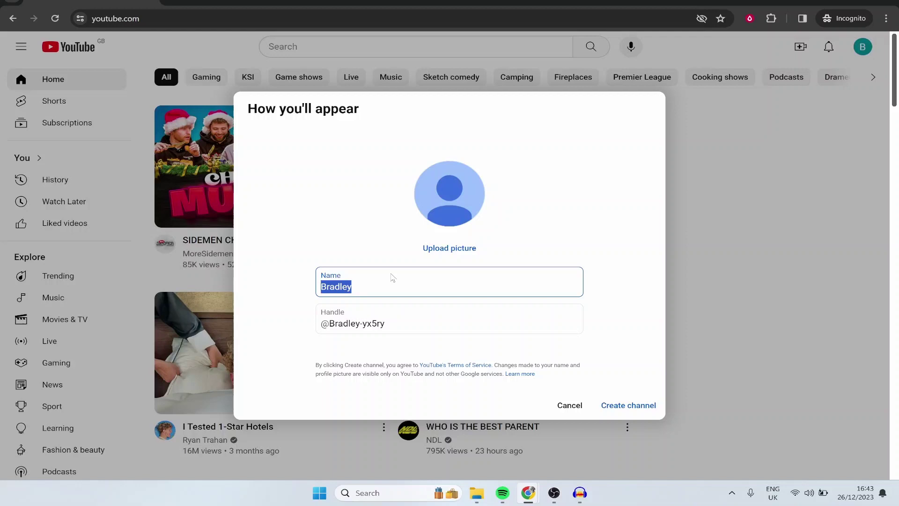
key(BackSpace)
text(Simple Tutori)
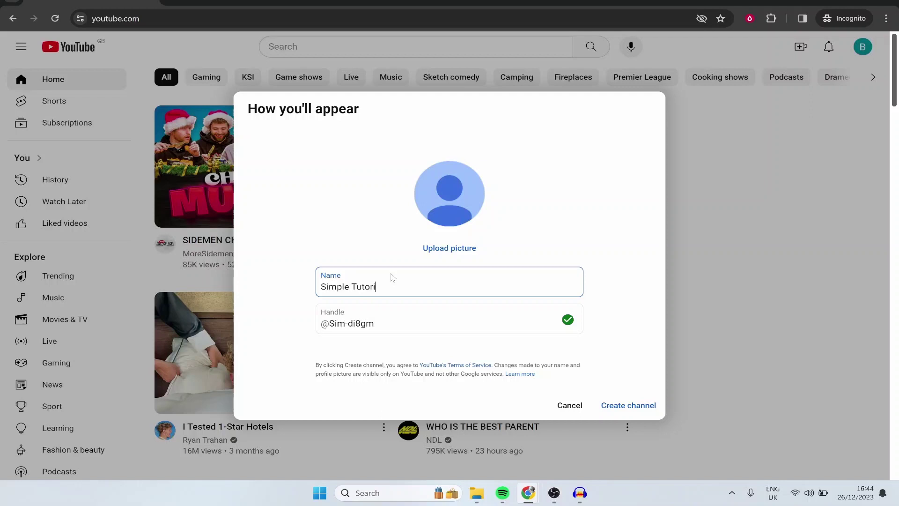
text(al Guide)
triple_click(472, 324)
text(SimpleTutorialGuide)
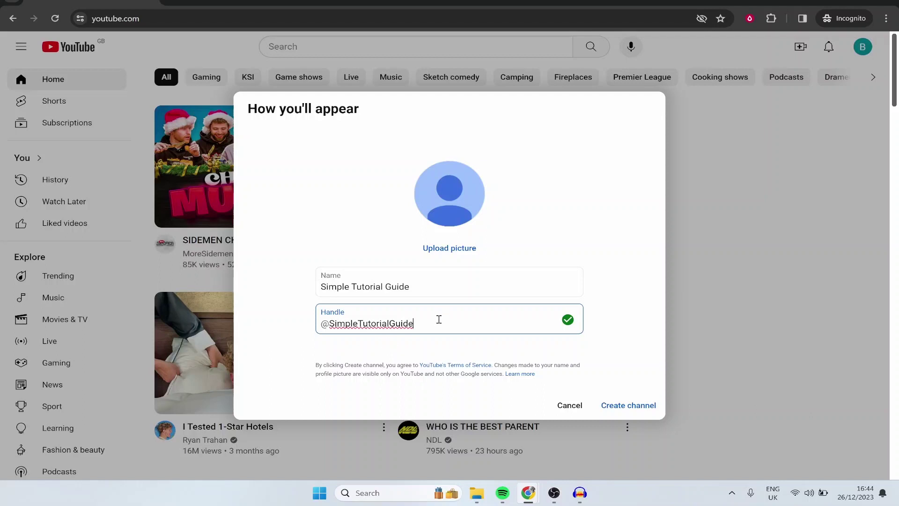
drag(414, 323, 330, 322)
click(487, 316)
Create the channel, then dismiss the YouTube Studio welcome screen and dark-theme notice.
click(638, 406)
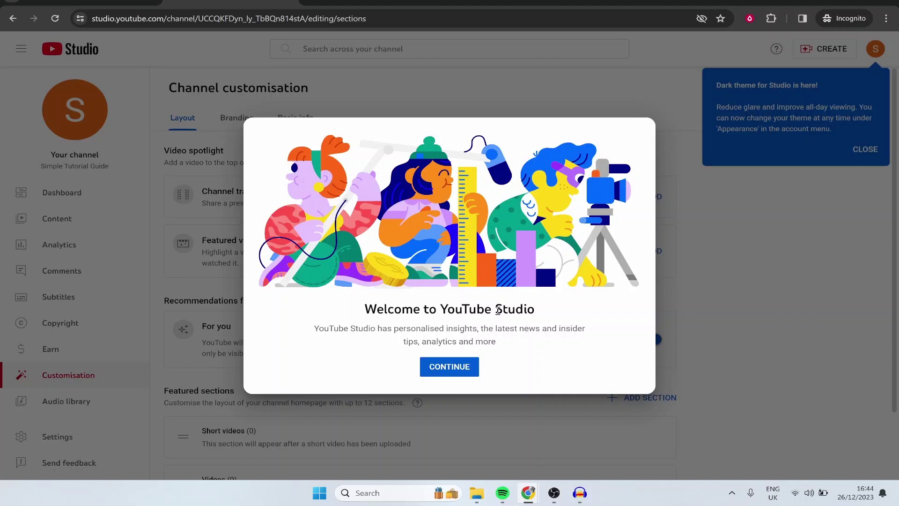
click(462, 370)
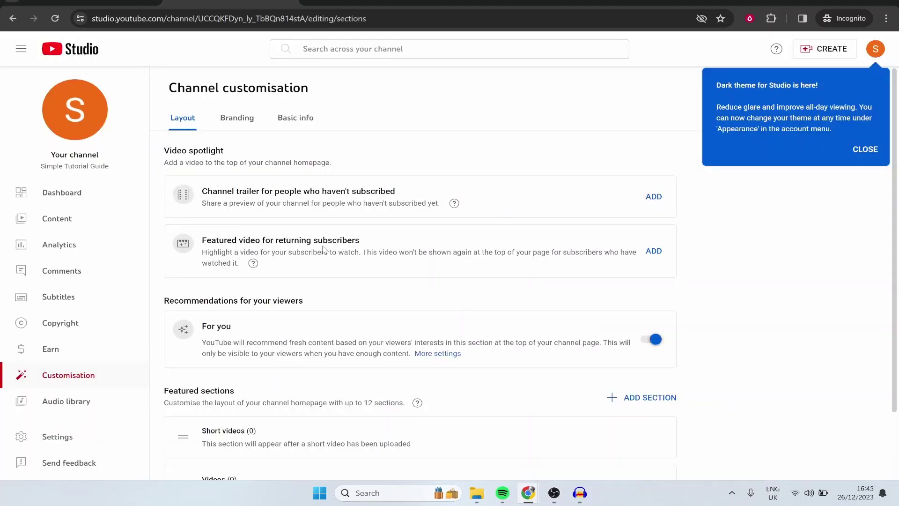
click(862, 149)
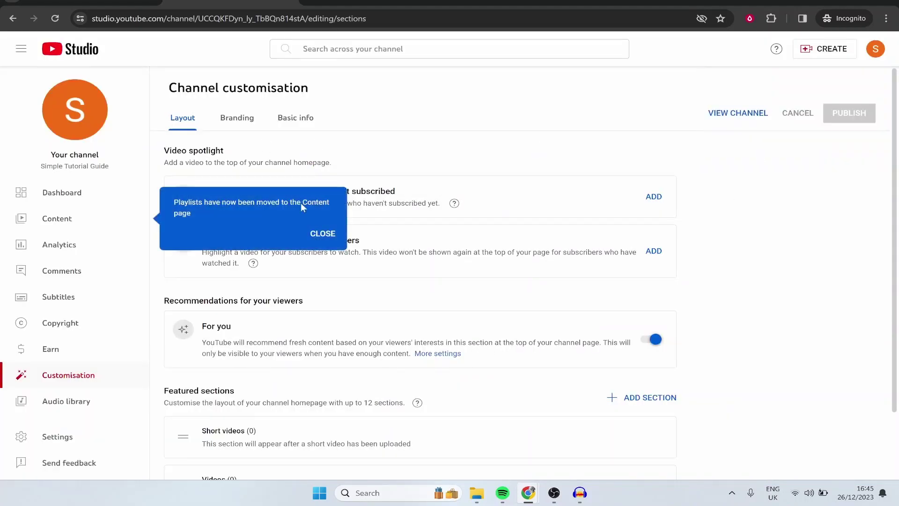
Review Branding image requirements, including the 150 x 150 watermark, then open an Incognito window.
click(328, 233)
click(237, 118)
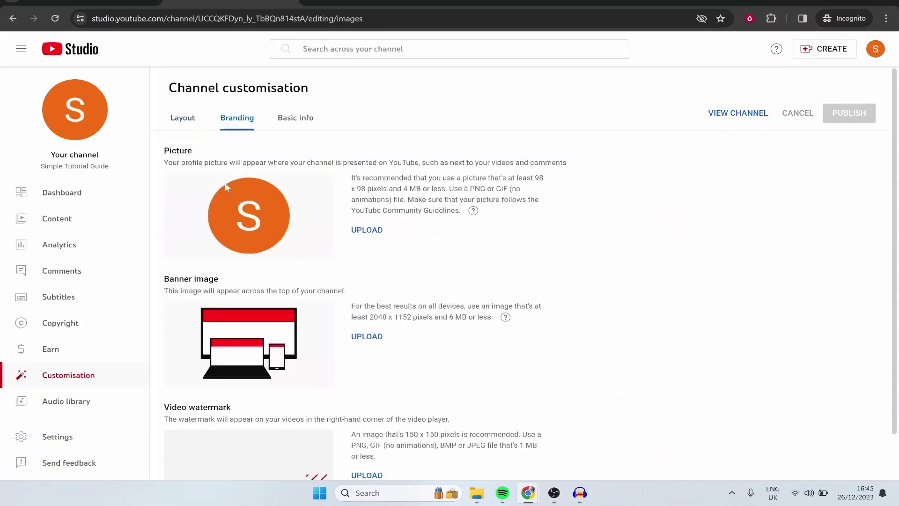
scroll(261, 347, down, 1)
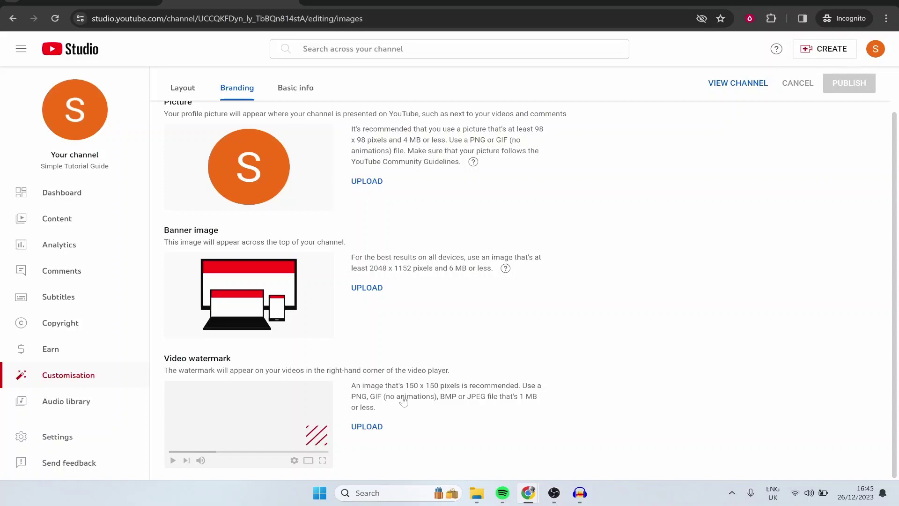
drag(407, 385, 440, 385)
key(ctrl+shift+n)
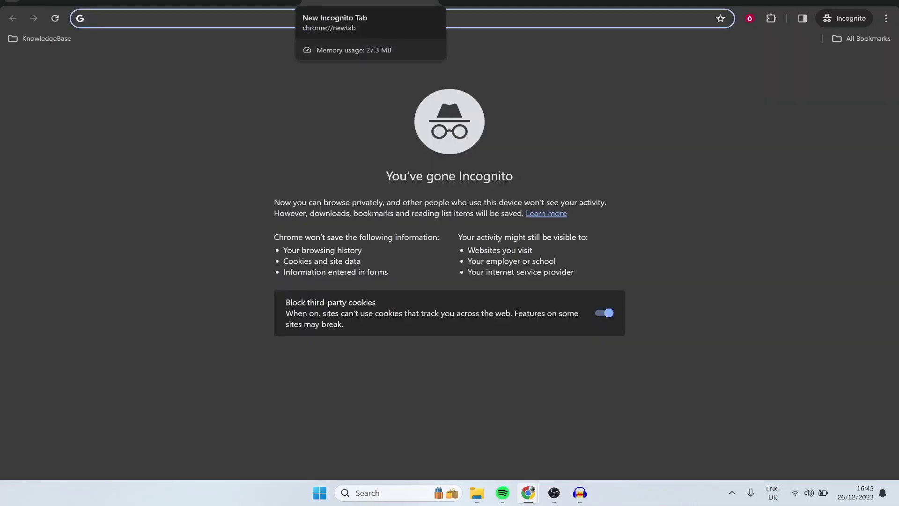
Search Google Images for 'watermark for youtube' and browse the results.
text(watermark for)
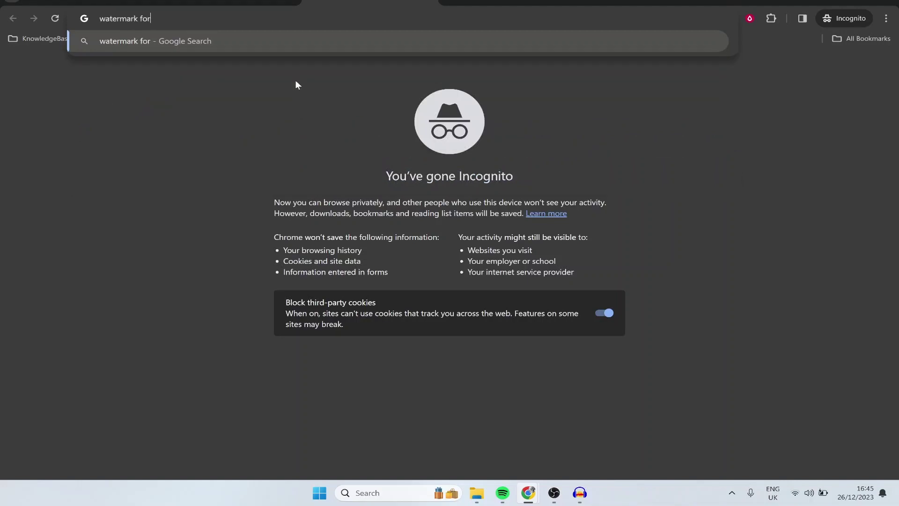
text( youtube)
key(Return)
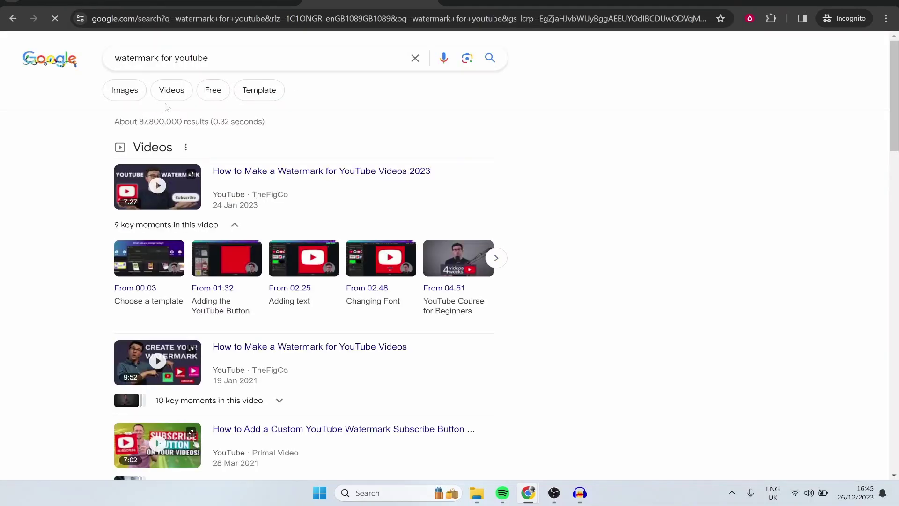
click(125, 89)
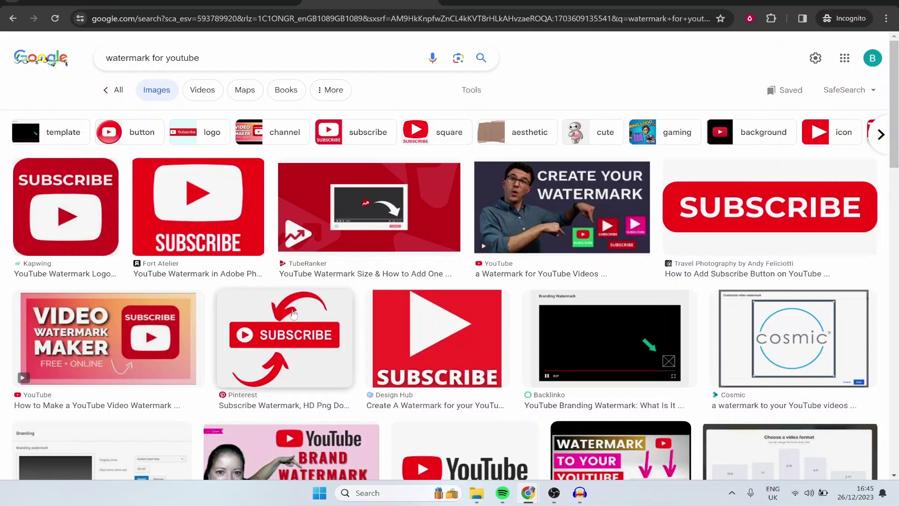
scroll(281, 305, down, 4)
scroll(401, 246, up, 2)
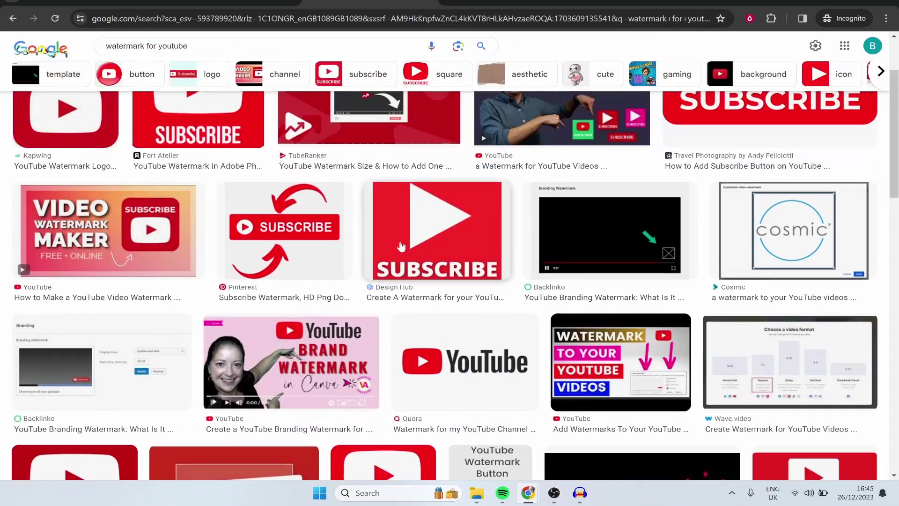
scroll(401, 246, up, 2)
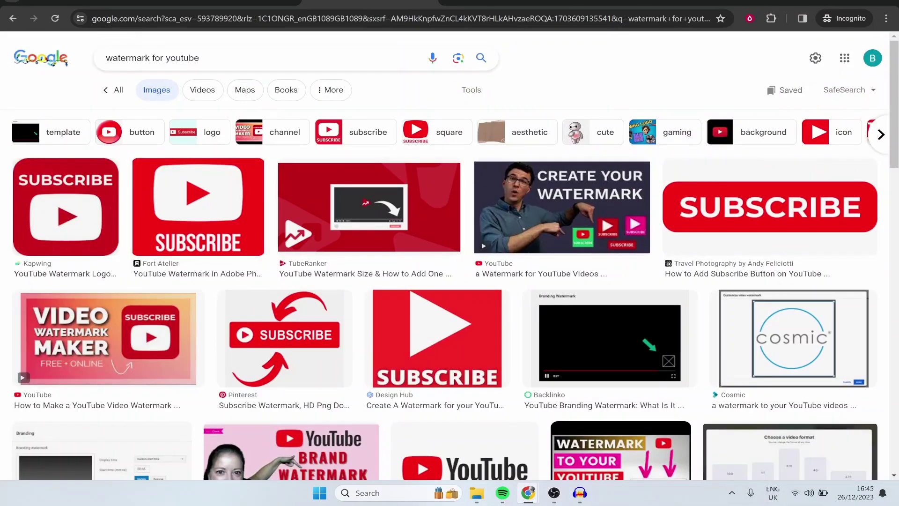
click(230, 4)
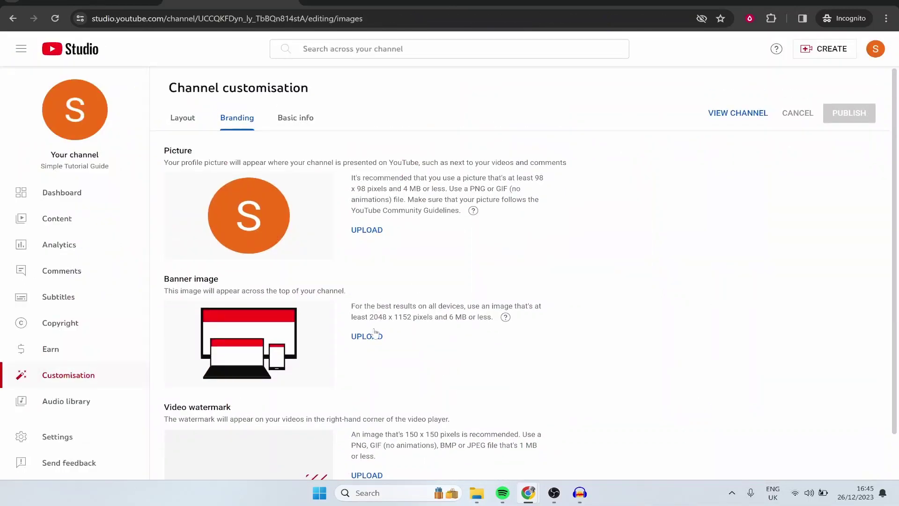
click(312, 3)
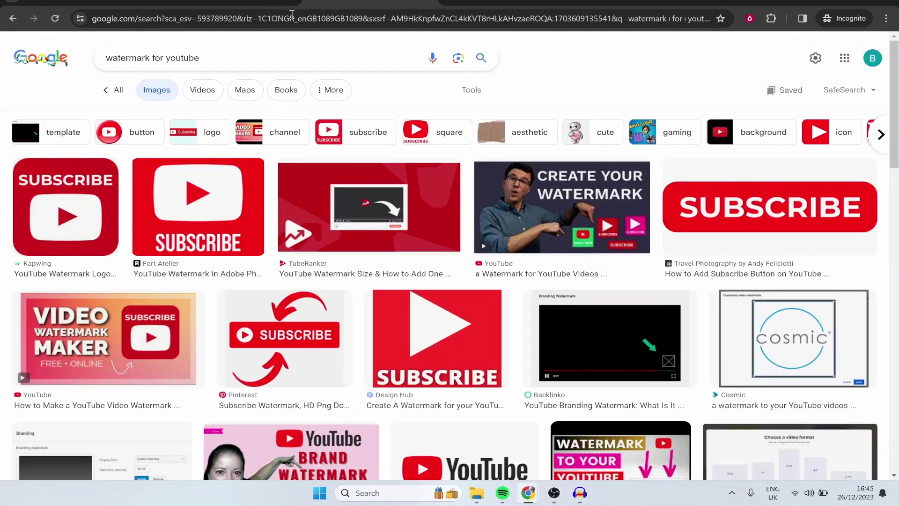
Search 'youtube banner template' and open Canva's free YouTube channel art templates from web results.
triple_click(245, 52)
text(youtube ab)
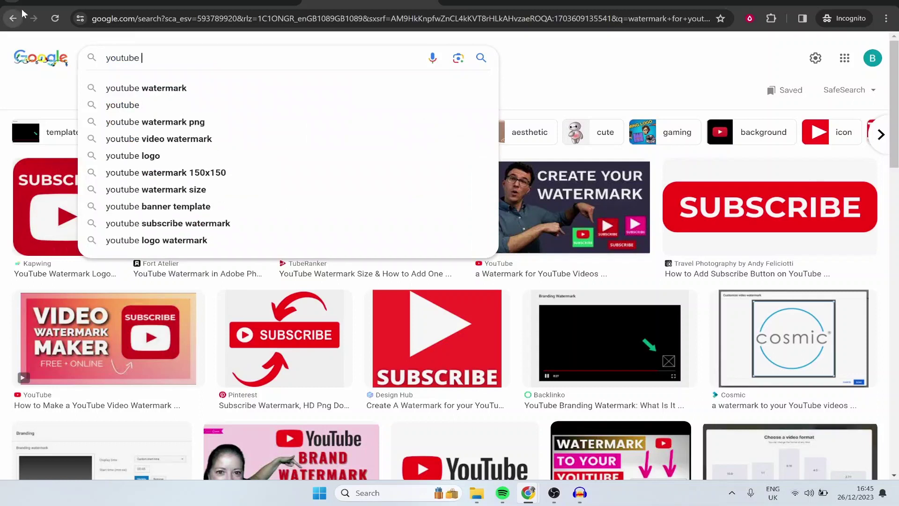
key(BackSpace)
key(BackSpace)
text(banner t)
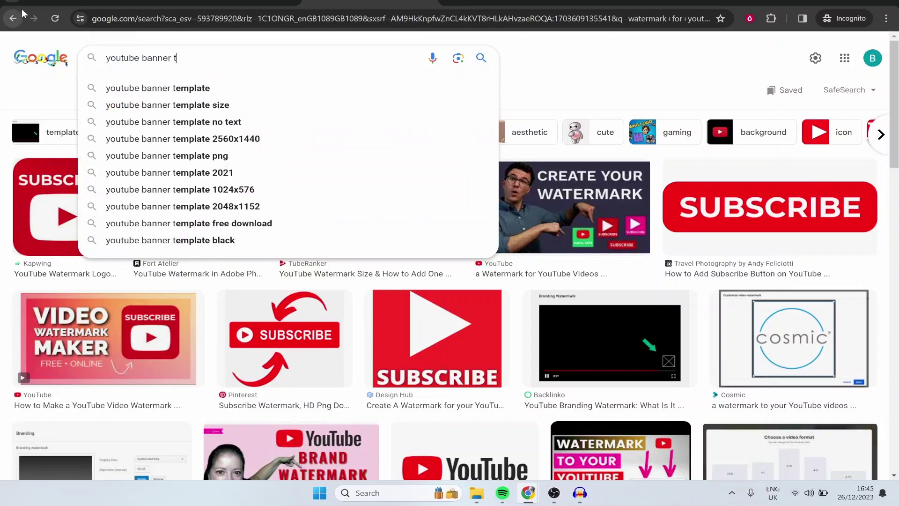
text(emplate)
key(Return)
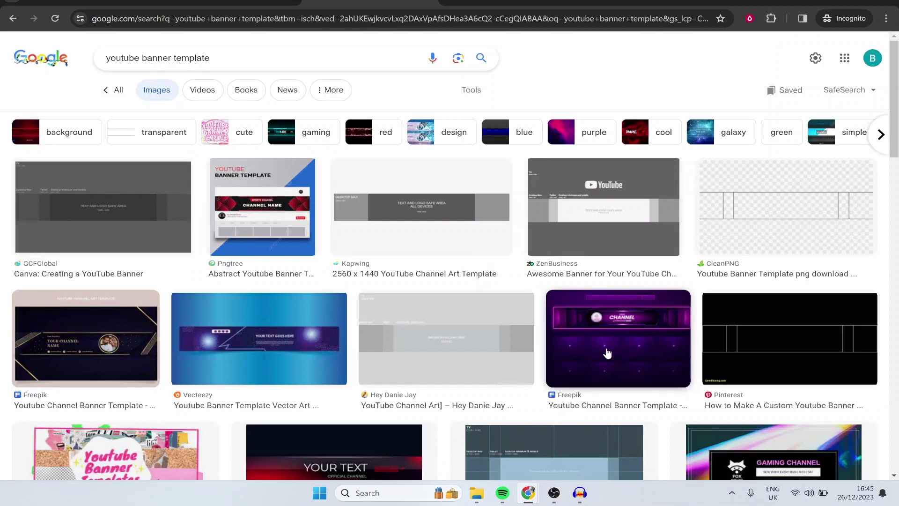
click(114, 90)
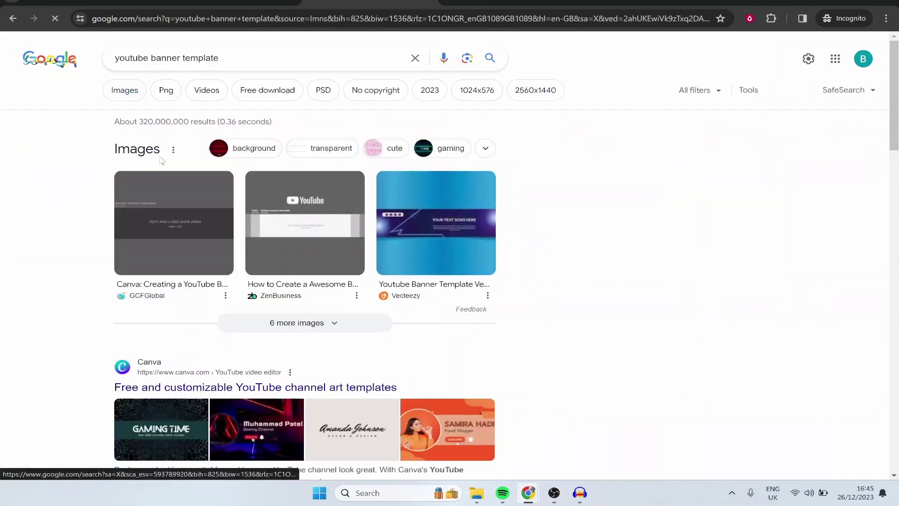
scroll(217, 244, down, 2)
scroll(173, 314, down, 1)
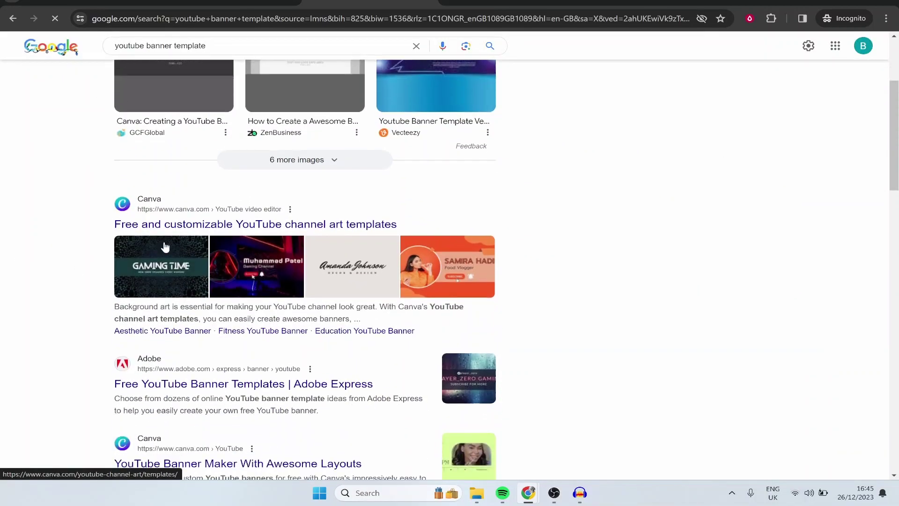
click(143, 224)
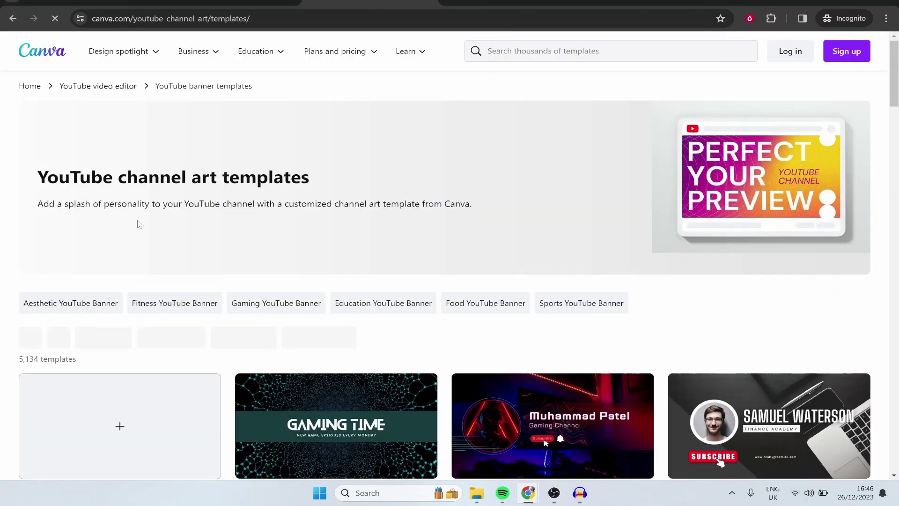
Accept all cookies on Canva while scrolling through the YouTube channel art templates.
scroll(302, 243, down, 4)
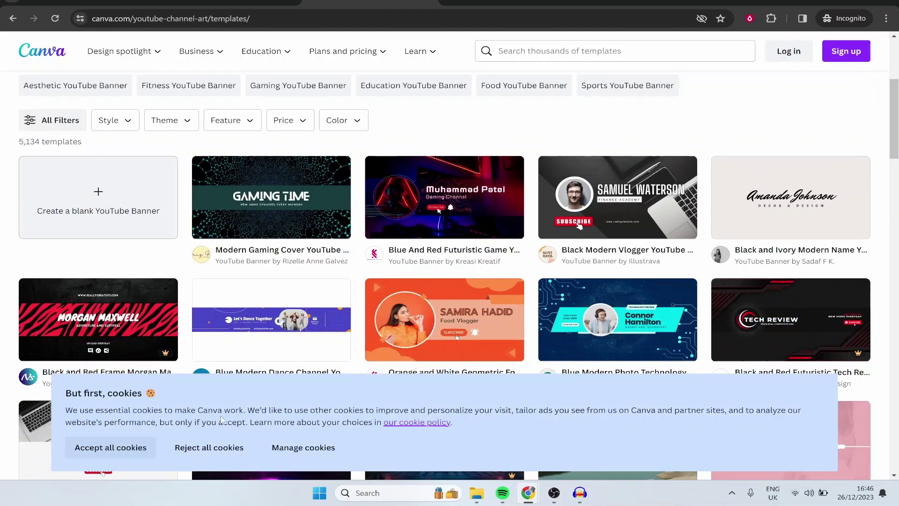
click(139, 440)
scroll(139, 439, down, 3)
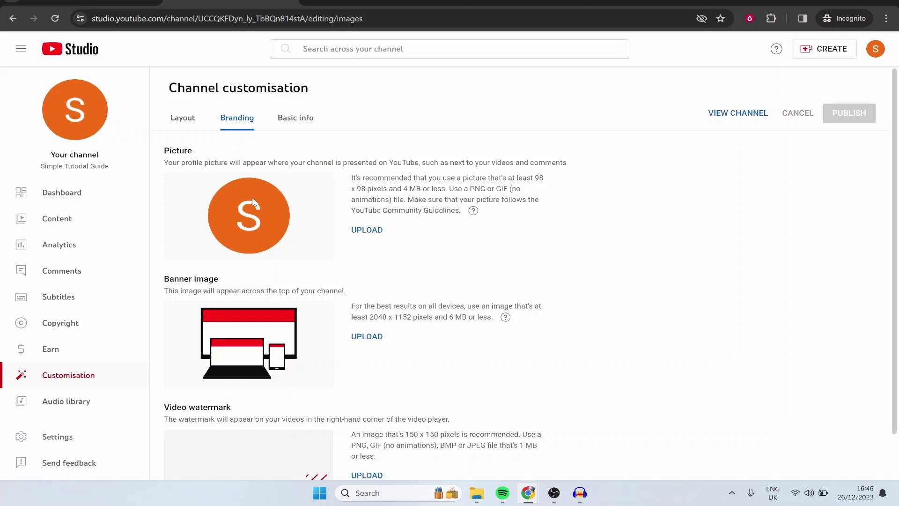
Open the Basic info tab and select the whole channel name.
click(295, 117)
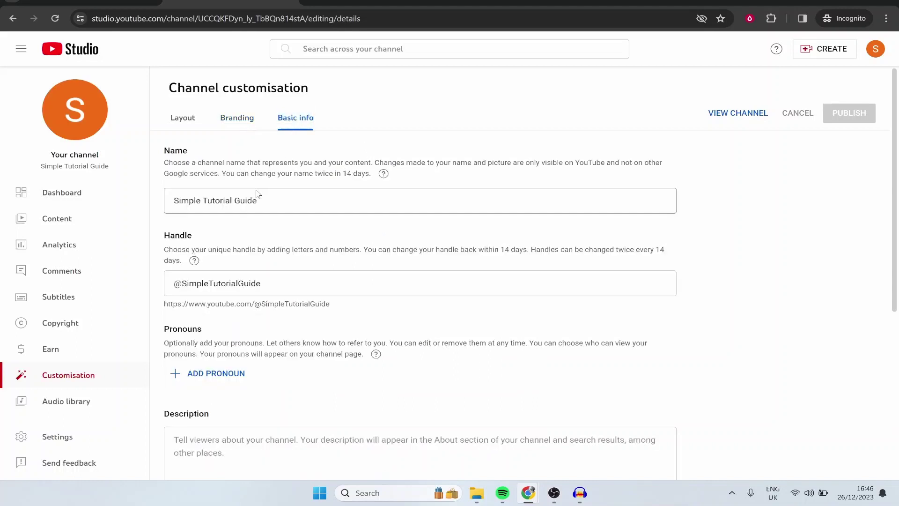
click(280, 199)
key(ctrl+a)
Scroll down to Links and add a new, empty link entry.
scroll(253, 274, down, 2)
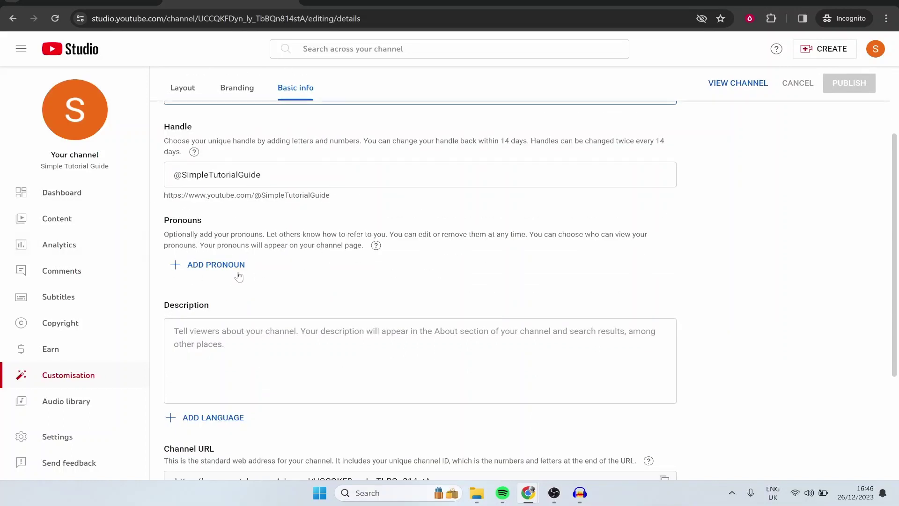
scroll(199, 221, down, 1)
scroll(209, 221, down, 1)
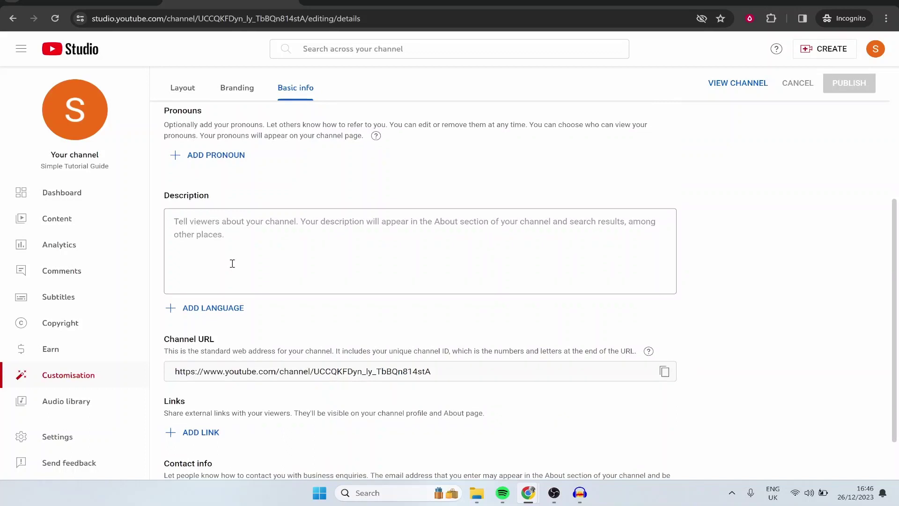
scroll(232, 266, down, 1)
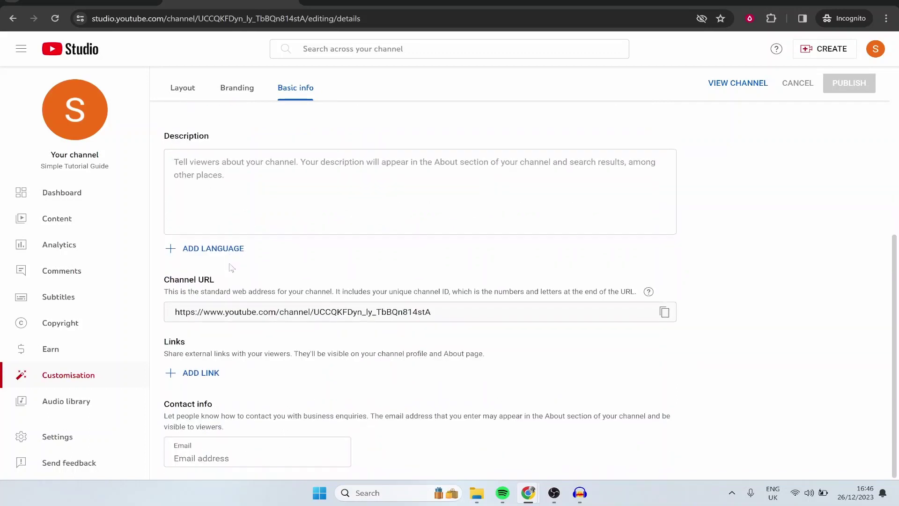
click(199, 373)
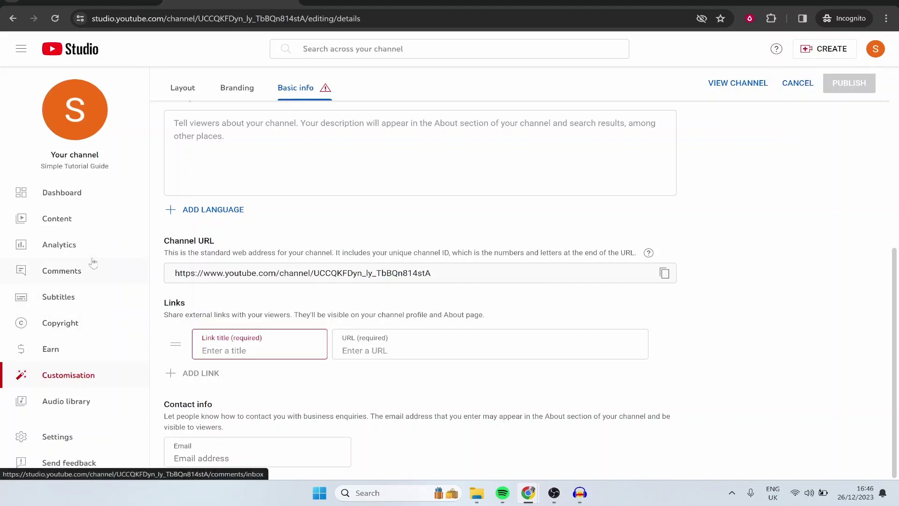
On the Earn on YouTube page, choose EMAIL ME for when the requirements are reached.
click(68, 349)
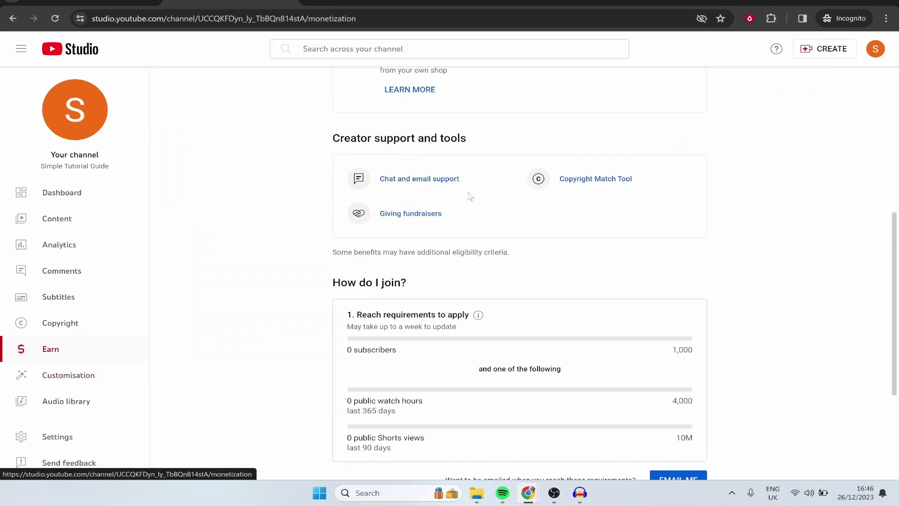
scroll(471, 197, up, 7)
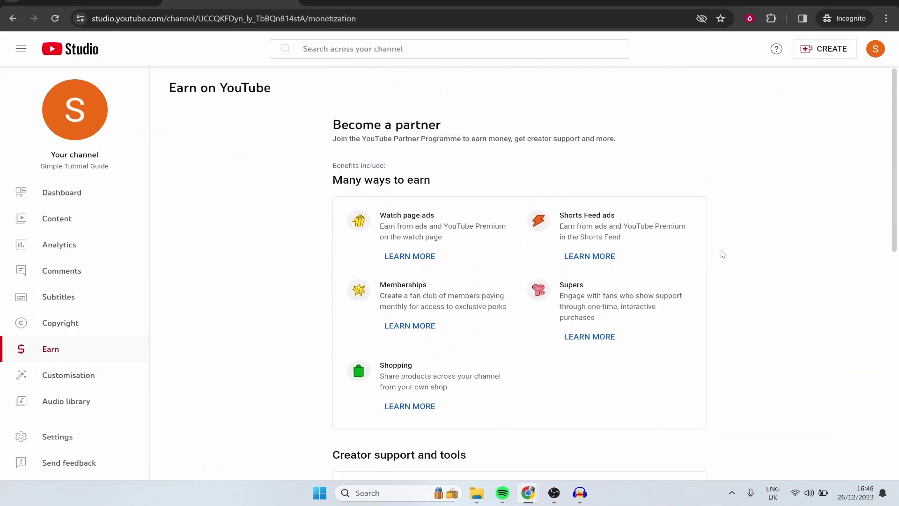
scroll(724, 254, down, 10)
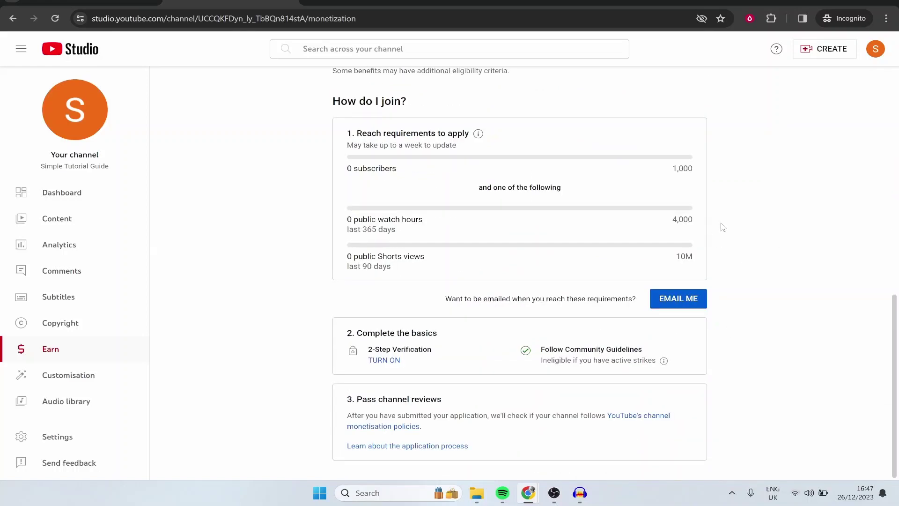
scroll(723, 227, up, 1)
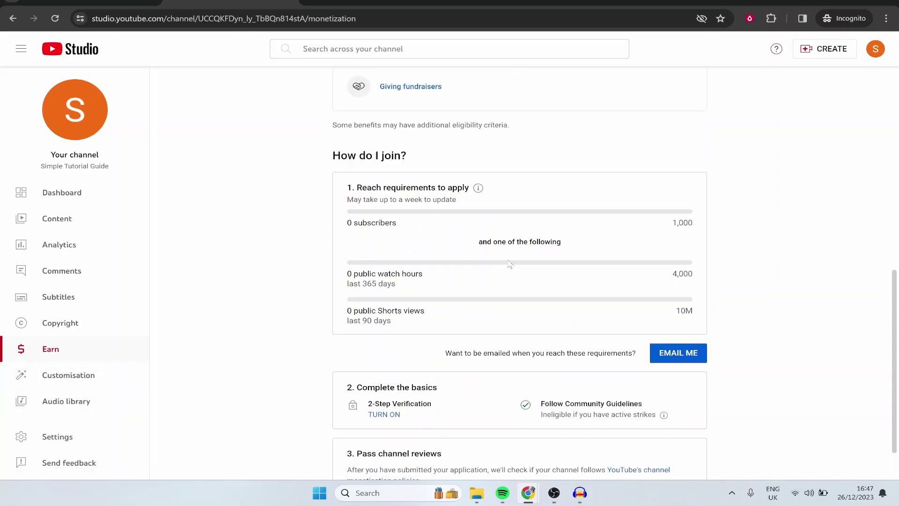
click(677, 354)
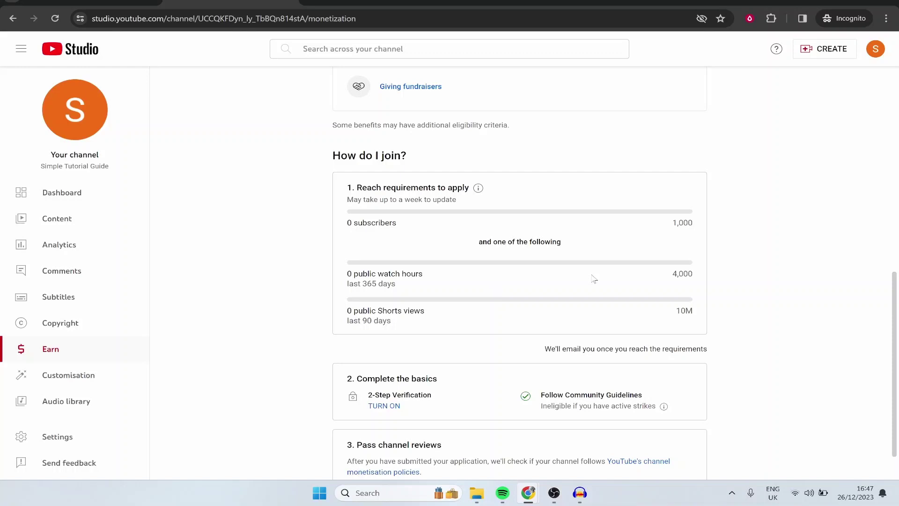
Highlight the Partner Programme requirement figures, including public watch hours and 10M Shorts views.
drag(362, 187, 453, 191)
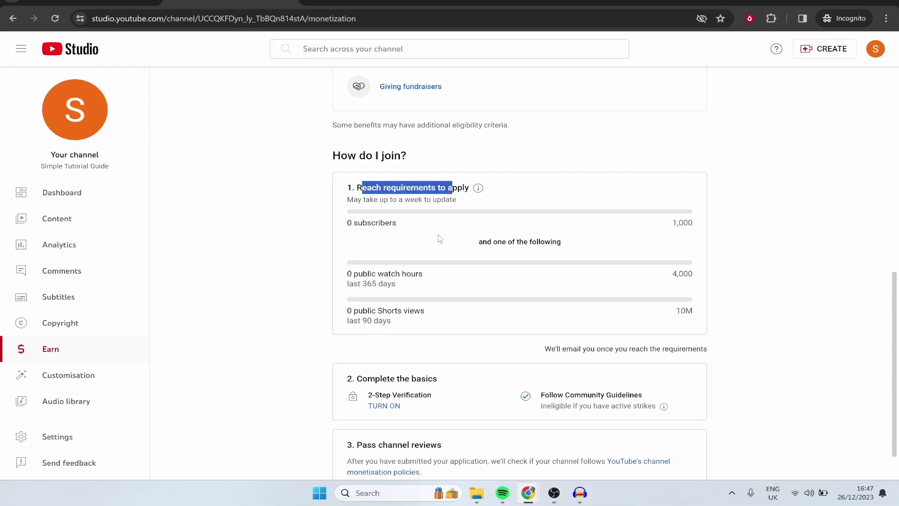
click(362, 243)
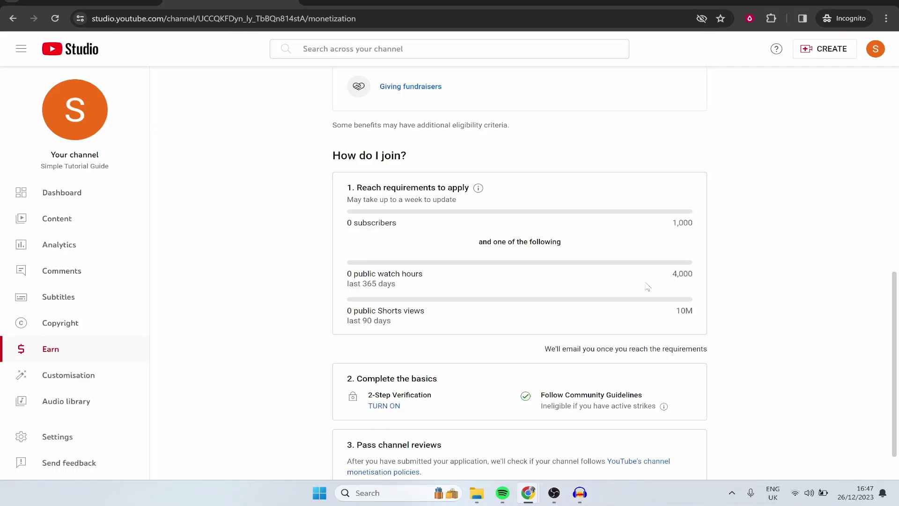
triple_click(676, 273)
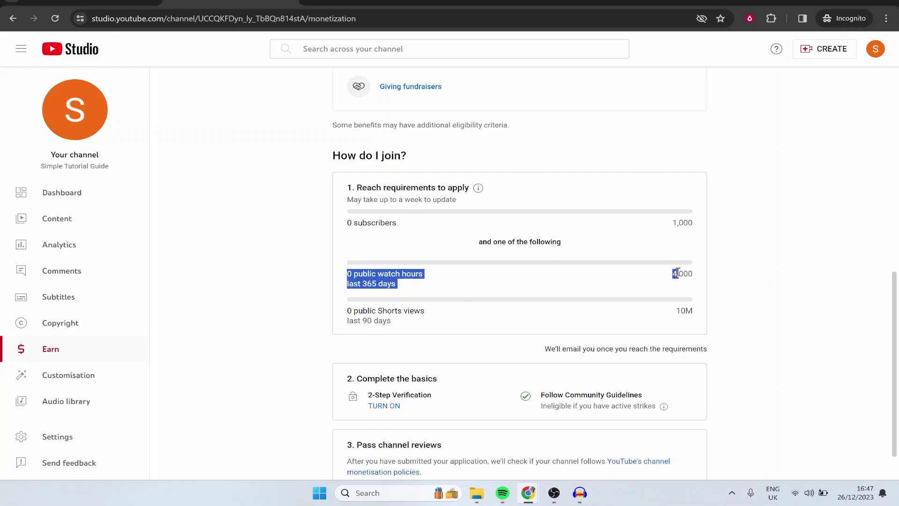
click(676, 274)
double_click(683, 310)
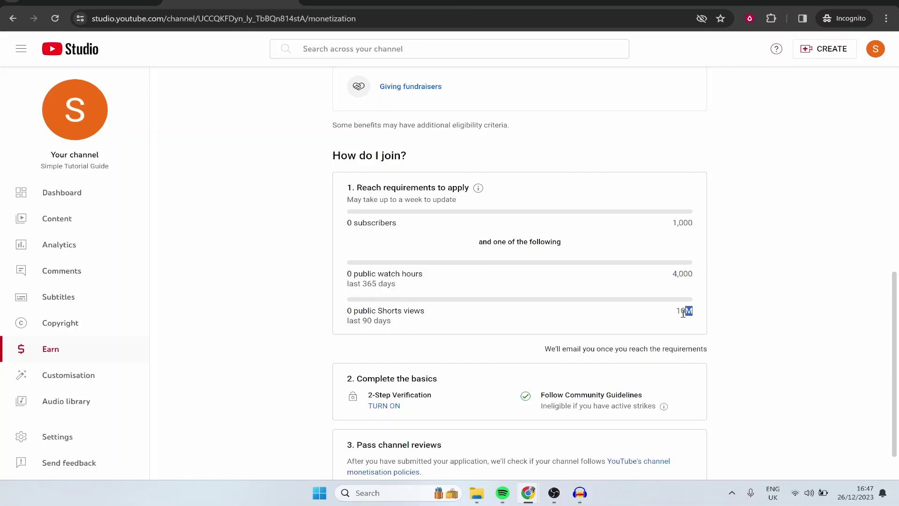
click(680, 314)
click(51, 349)
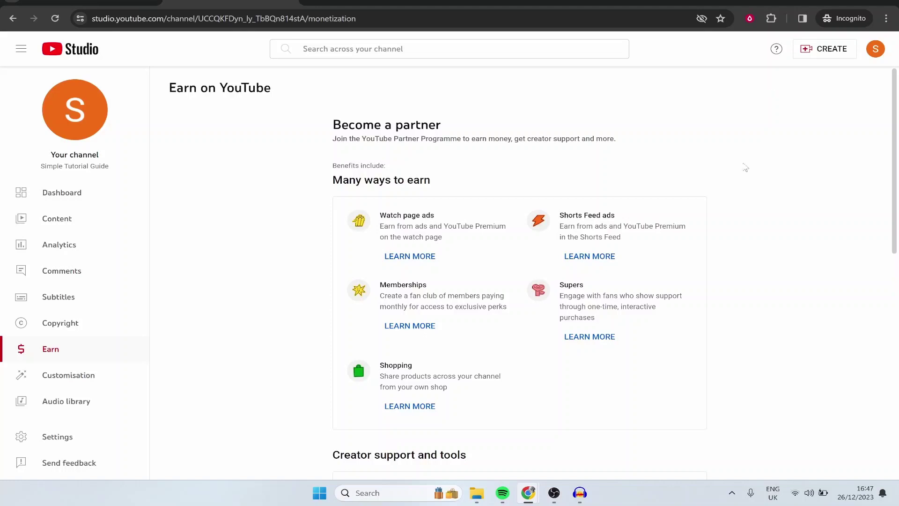
Go to Your channel's content, closing the Upload videos dialog and the CREATE menu.
click(880, 48)
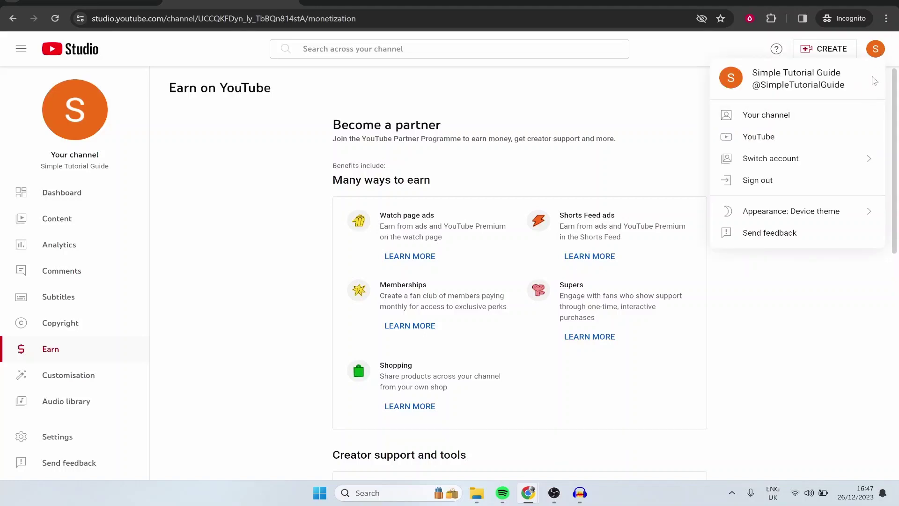
click(791, 118)
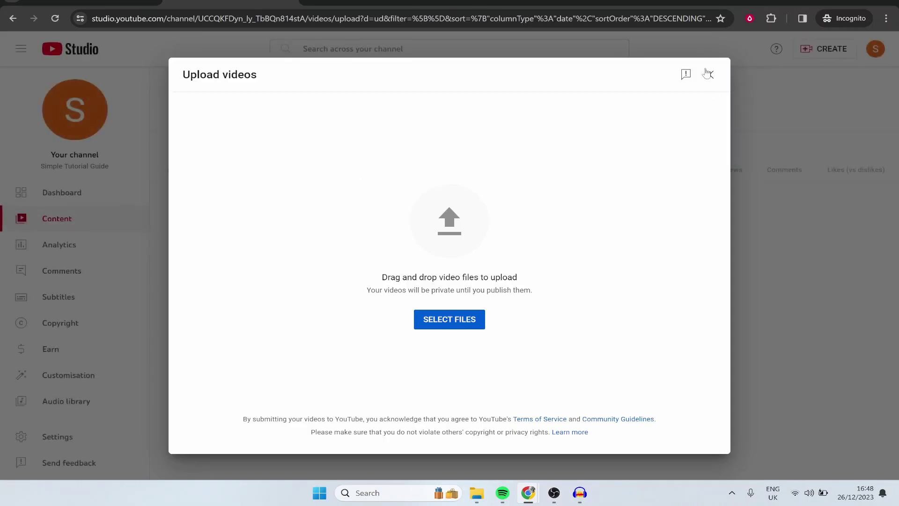
click(709, 75)
click(829, 55)
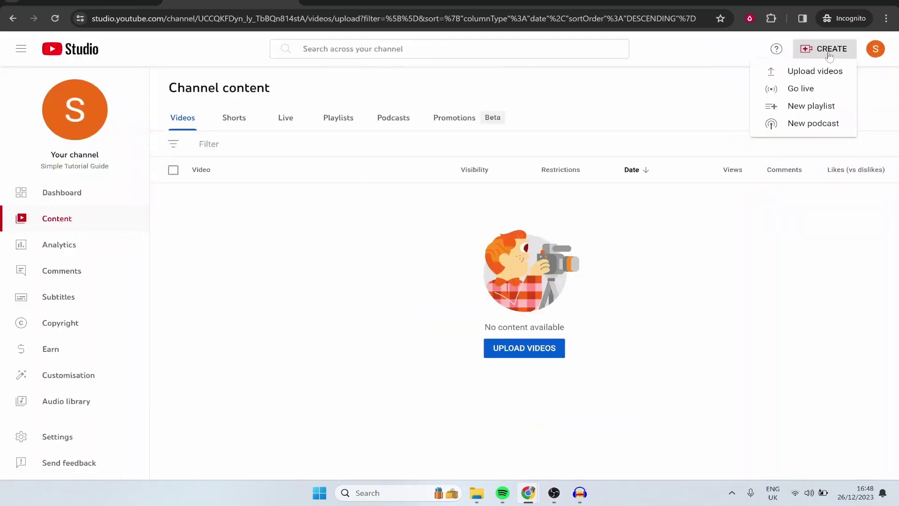
click(708, 306)
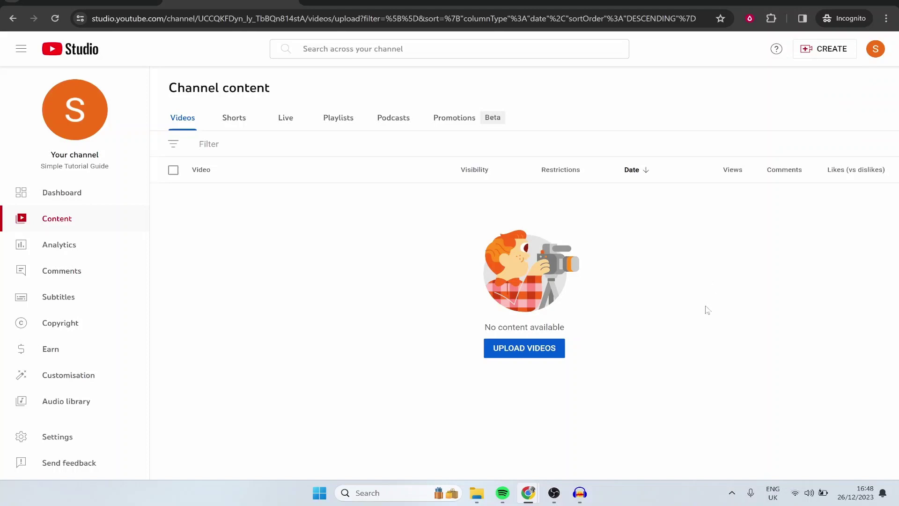